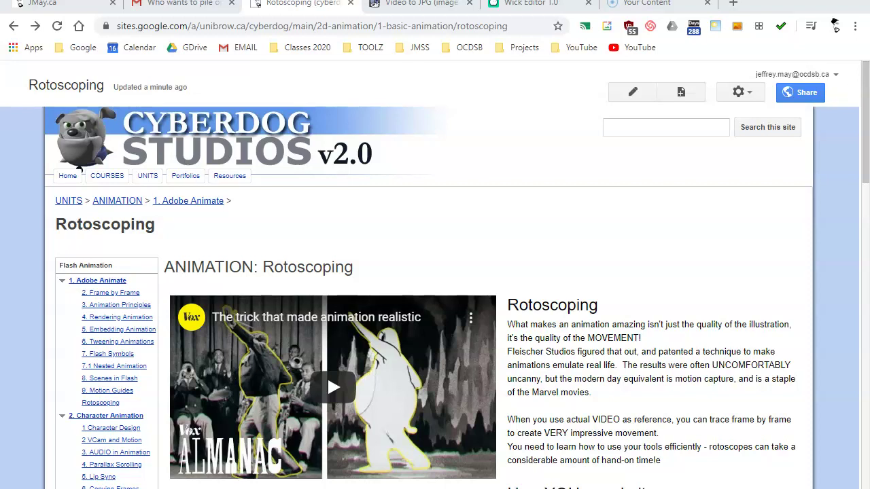
Scroll through the tutorial instructions and highlight the Wick Editor instructions heading.
scroll(489, 383, "down", 8)
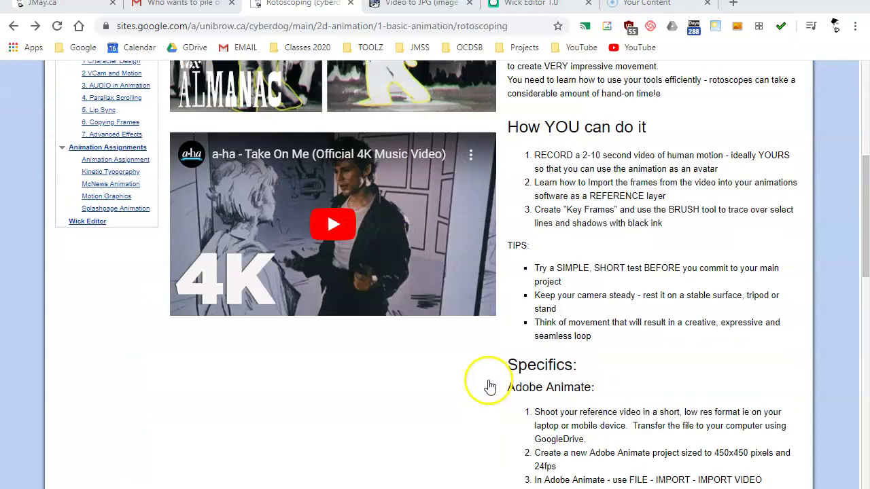
scroll(489, 383, "down", 2)
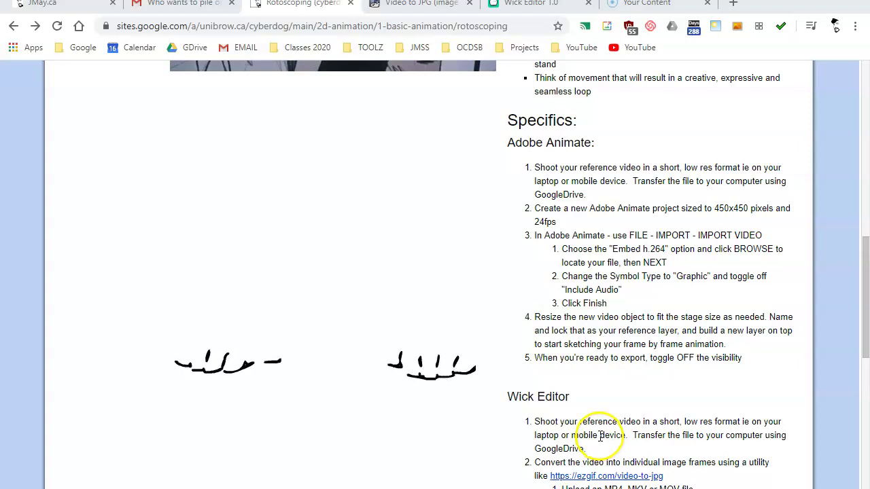
triple_click(571, 142)
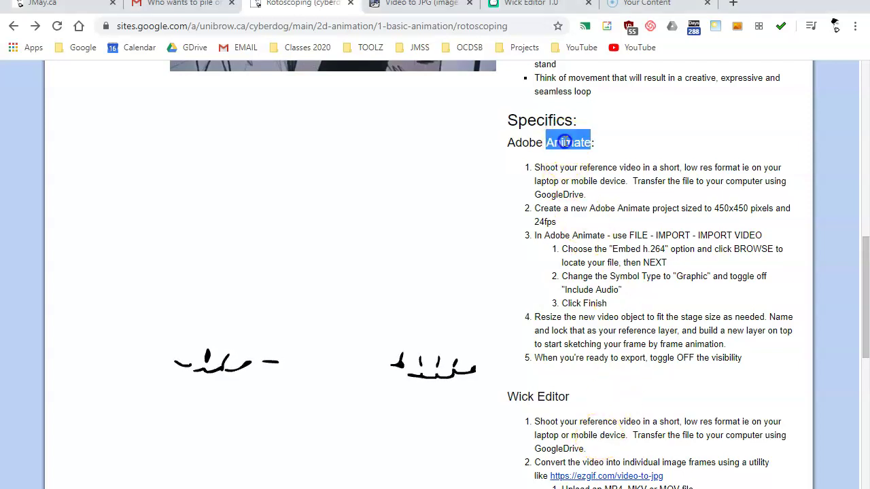
triple_click(538, 396)
scroll(635, 416, "down", 1)
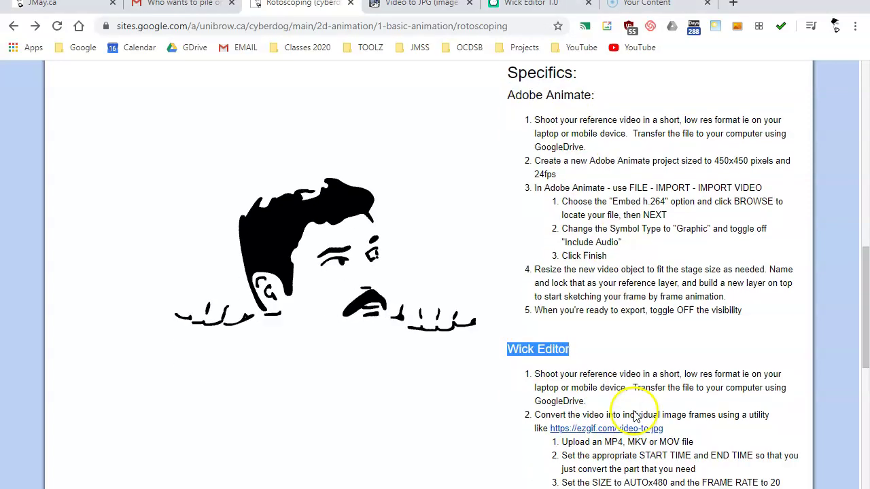
scroll(635, 416, "down", 3)
left_click_drag(597, 231, 572, 229)
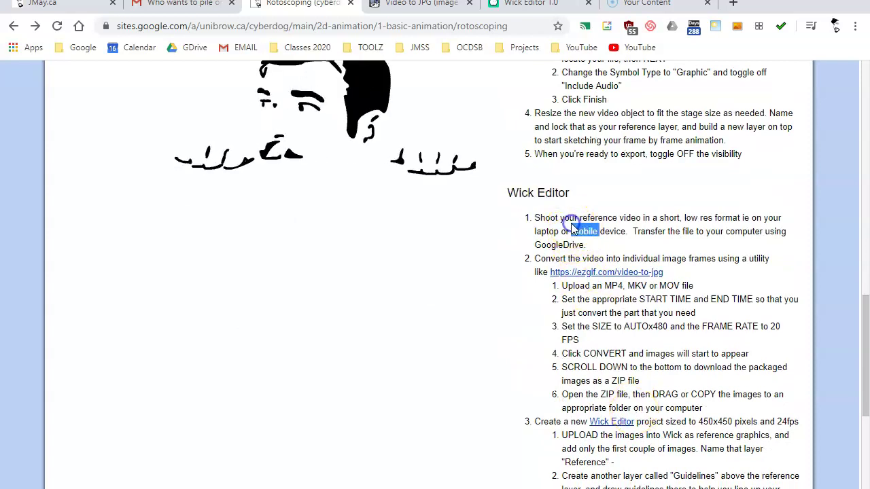
left_click(631, 343)
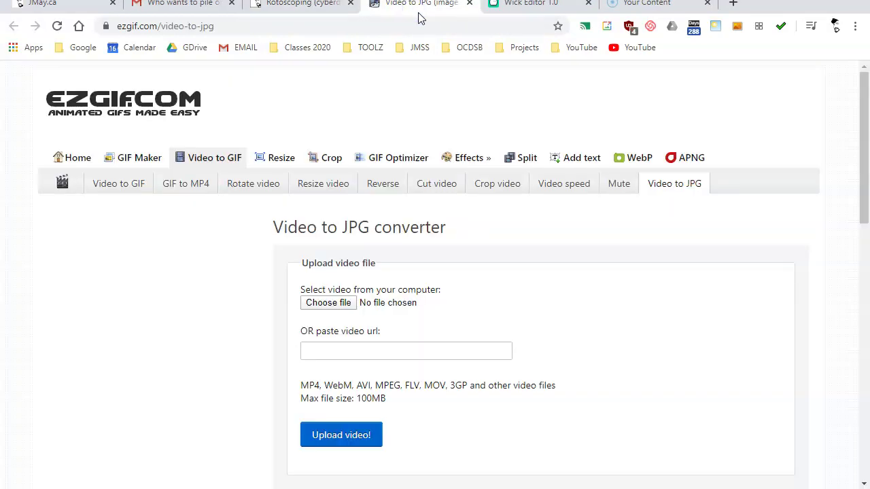
Choose VID_20161123_132644.mp4 as the video file to upload to ezgif.
left_click(333, 304)
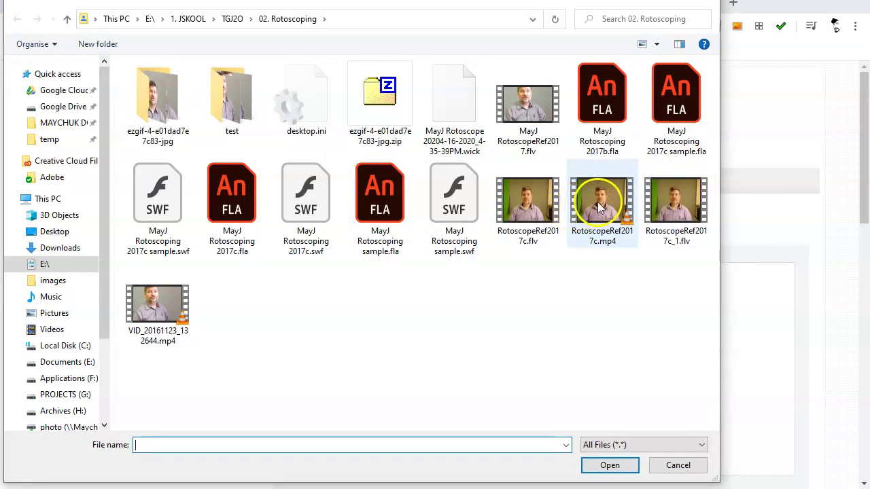
left_click(148, 309)
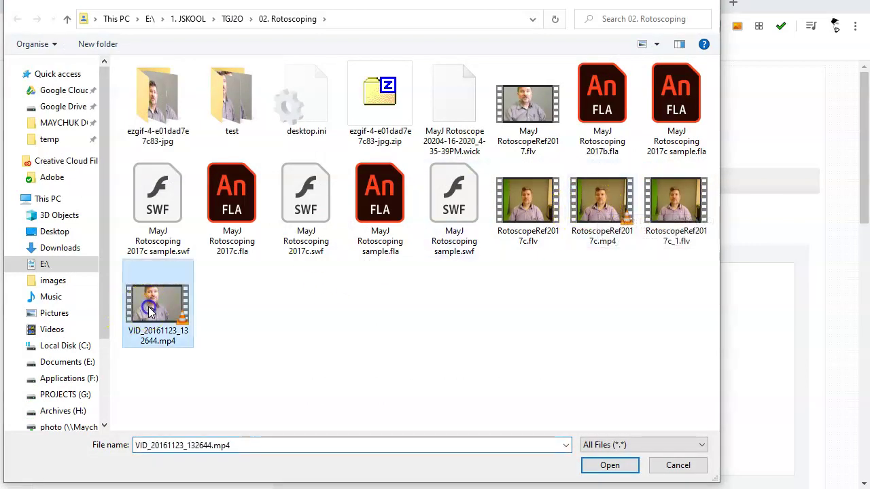
double_click(149, 310)
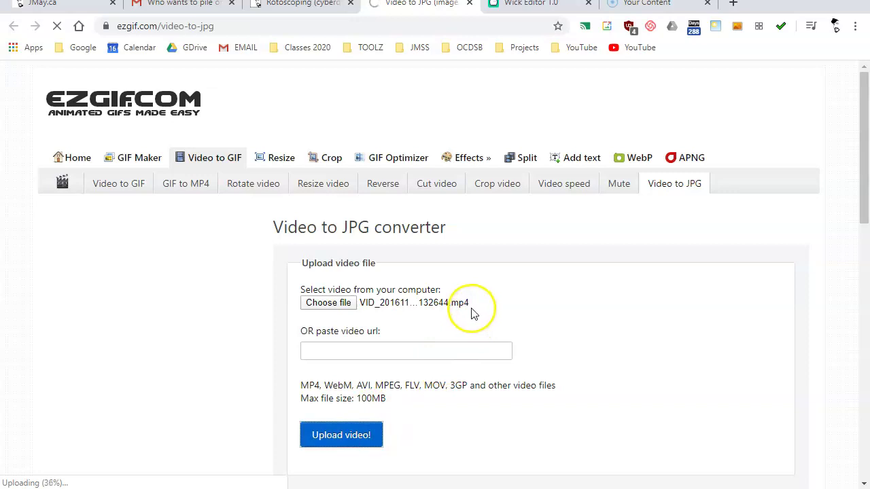
Play the uploaded clip's preview at about a third volume and pause it at 0:14.
scroll(413, 305, "down", 3)
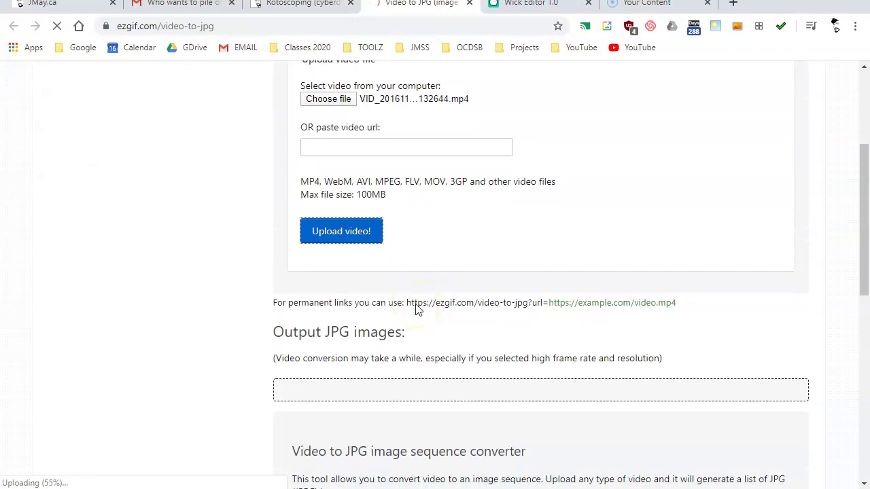
scroll(416, 308, "down", 3)
scroll(417, 307, "up", 3)
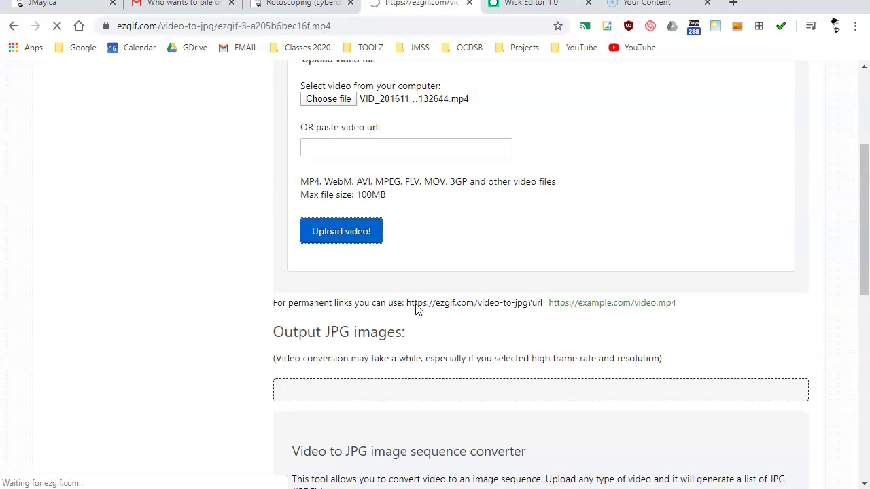
scroll(407, 311, "down", 1)
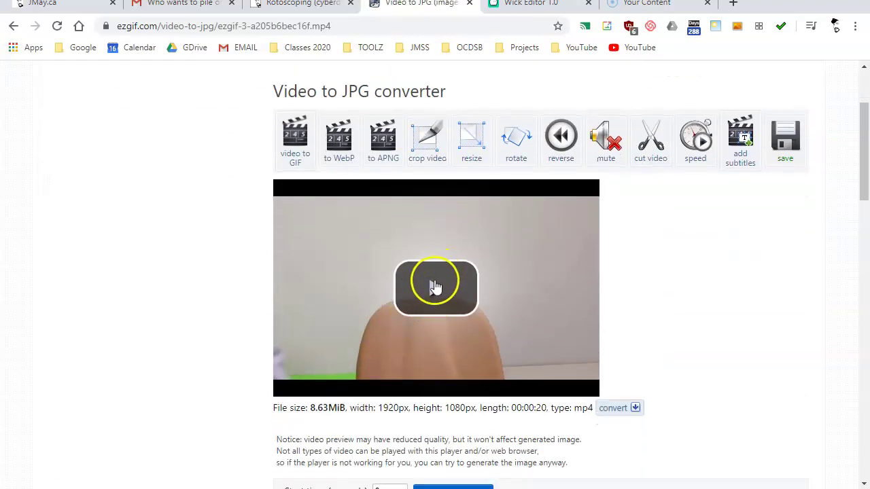
left_click(436, 288)
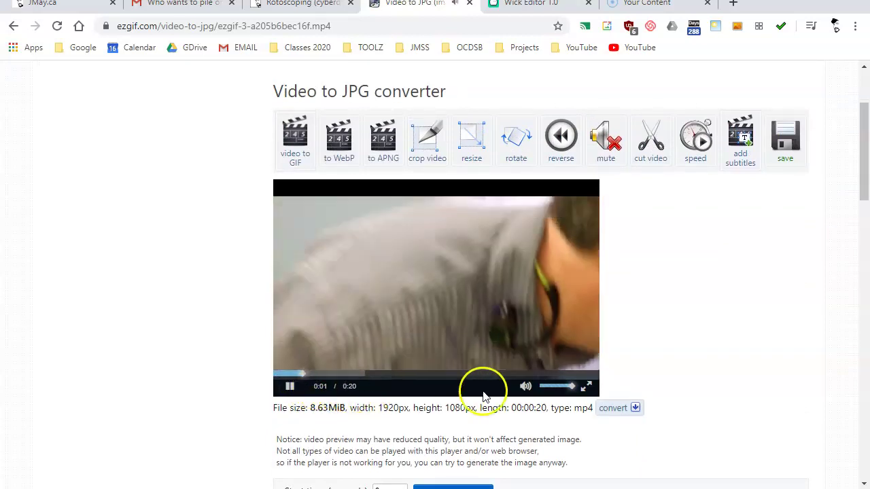
left_click_drag(570, 385, 547, 392)
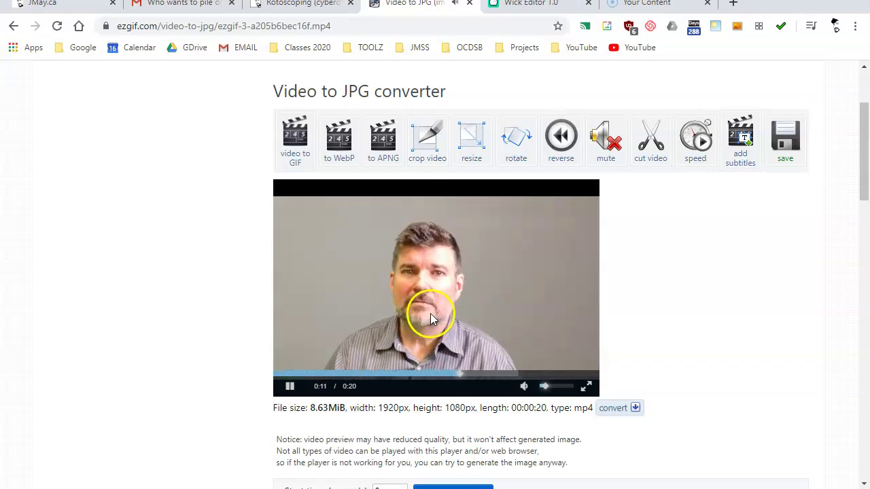
left_click(290, 386)
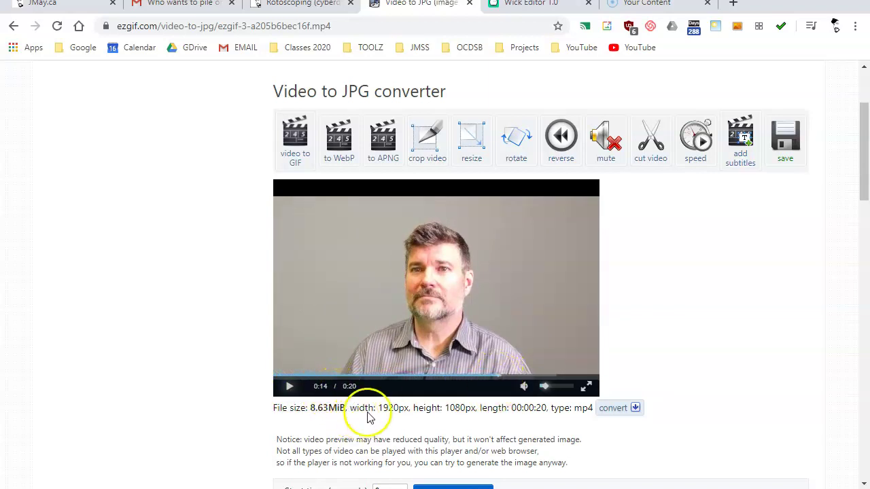
scroll(369, 406, "down", 3)
Enter 14 as the start time, then preview to 0:19 and set the end time to 19.
left_click(375, 286)
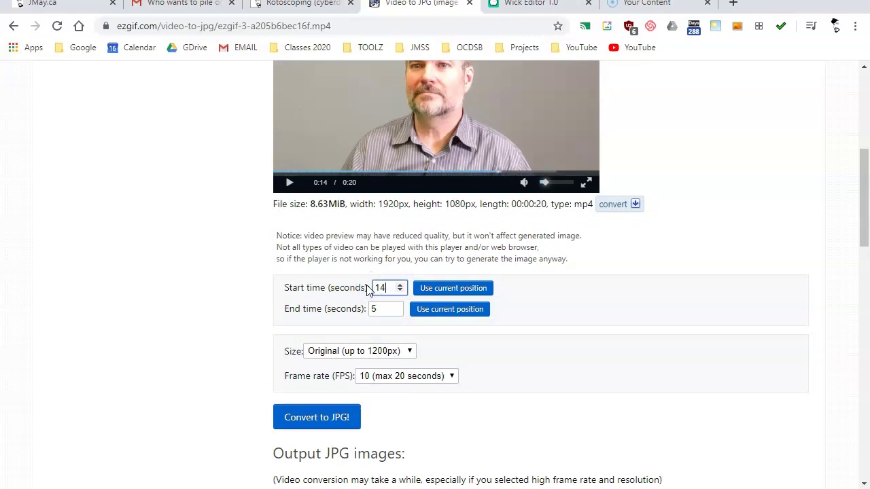
left_click(289, 183)
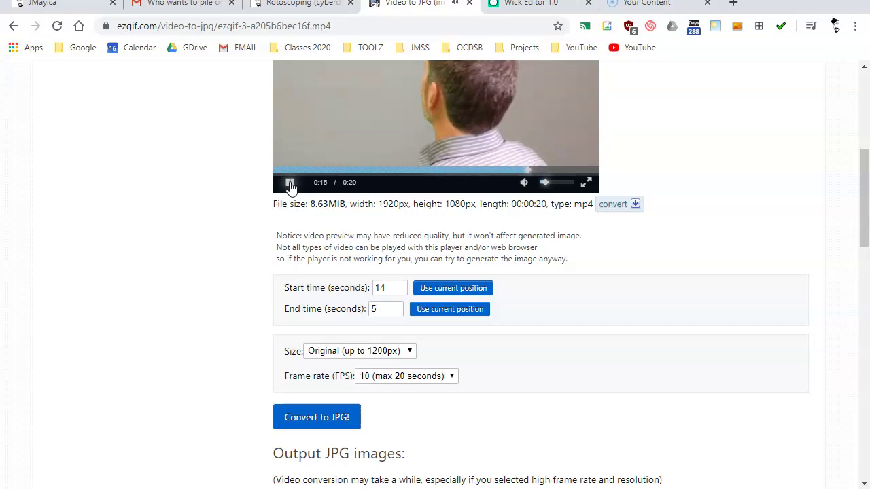
scroll(312, 160, "up", 2)
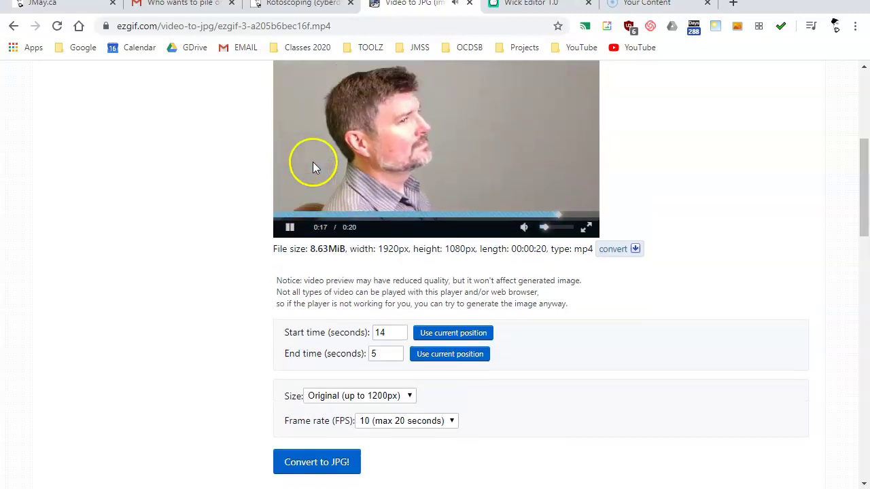
left_click(288, 317)
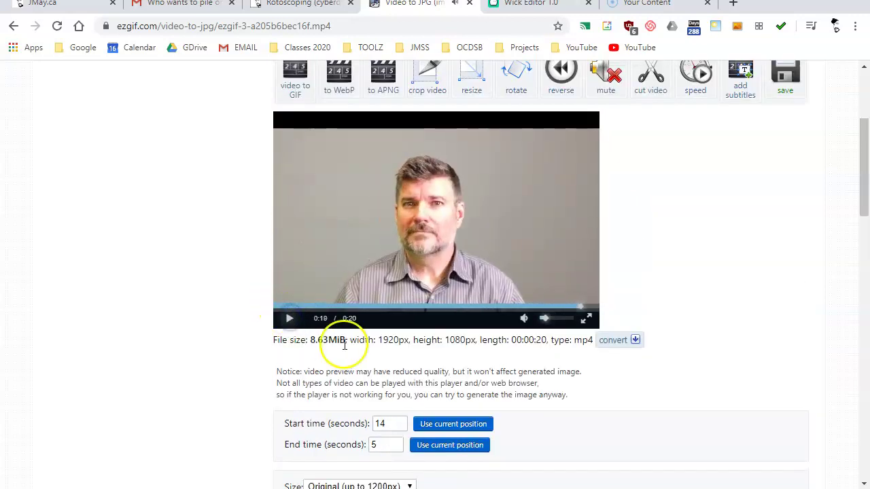
left_click_drag(386, 446, 355, 450)
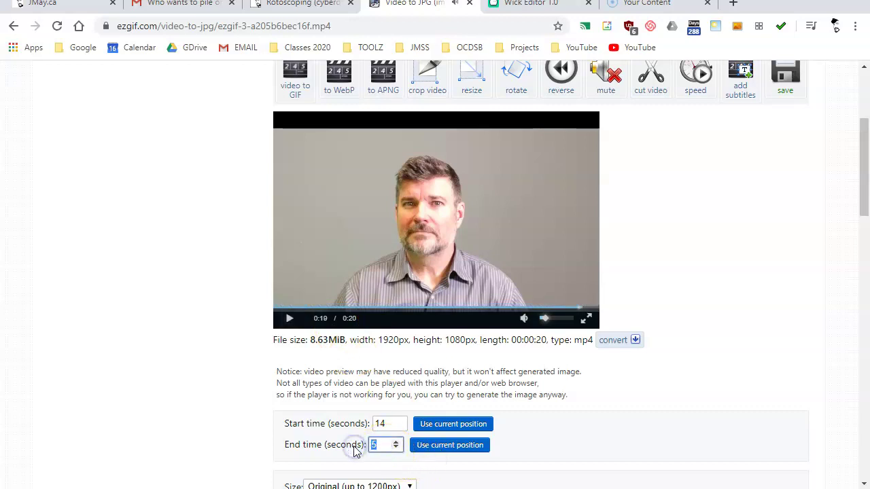
scroll(552, 422, "down", 2)
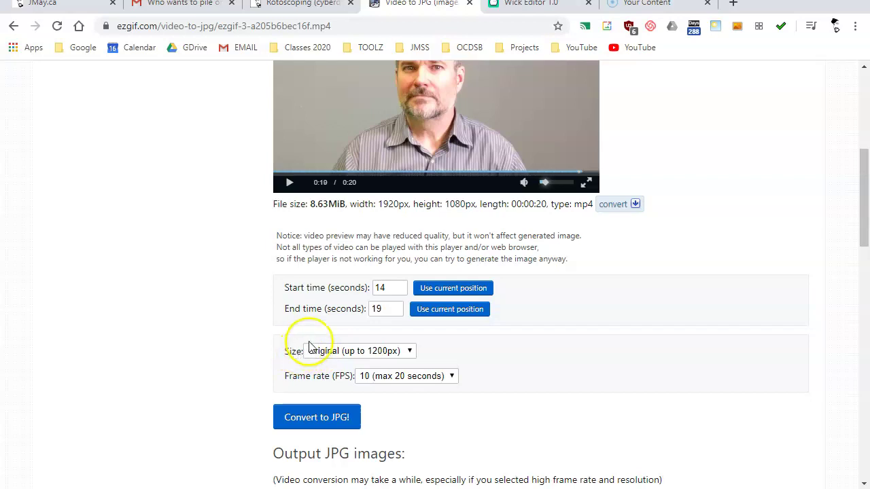
Set the output size to AUTOx480 and the frame rate to 20 fps.
left_click(331, 358)
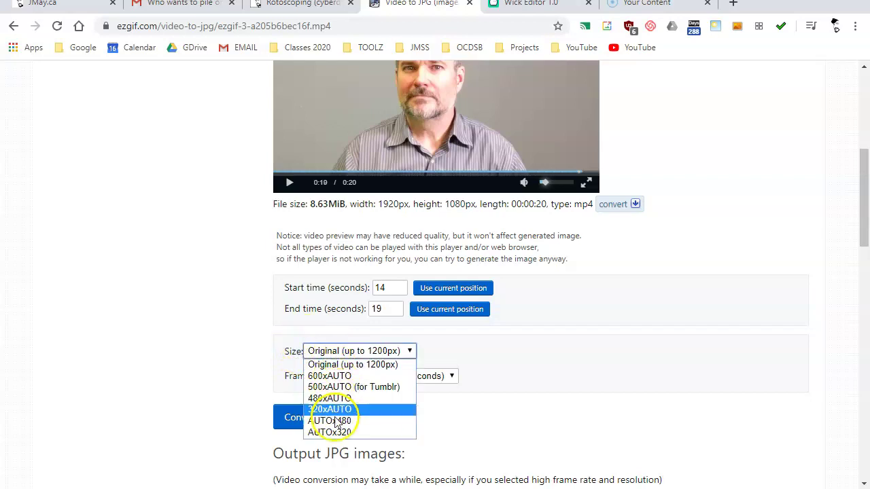
left_click(347, 421)
left_click(301, 363)
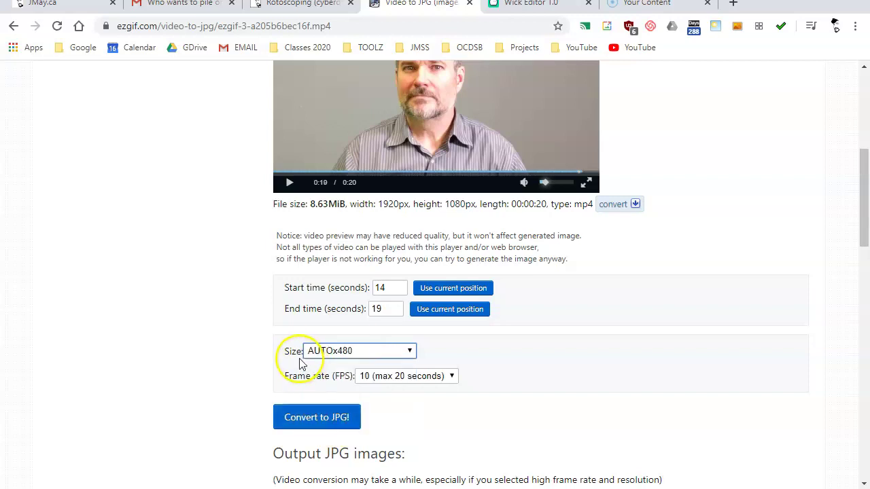
left_click(387, 377)
left_click(386, 412)
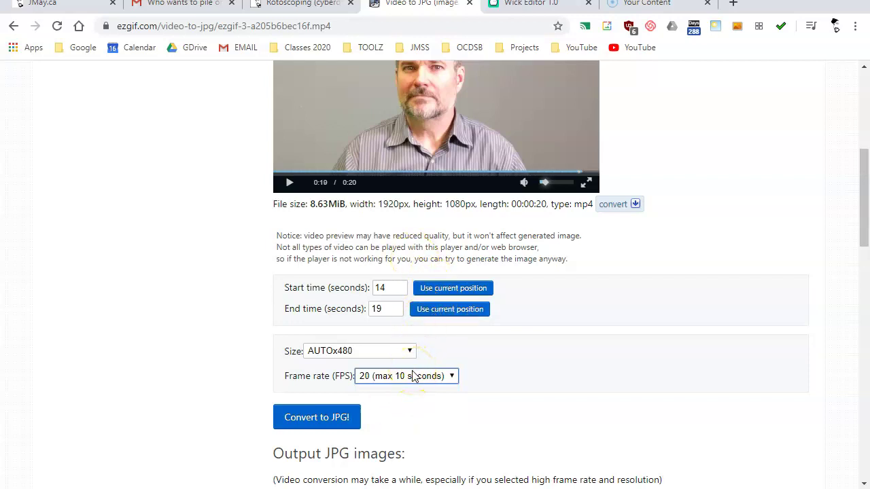
Convert the clip to JPG frames and download them all as a ZIP.
left_click(331, 418)
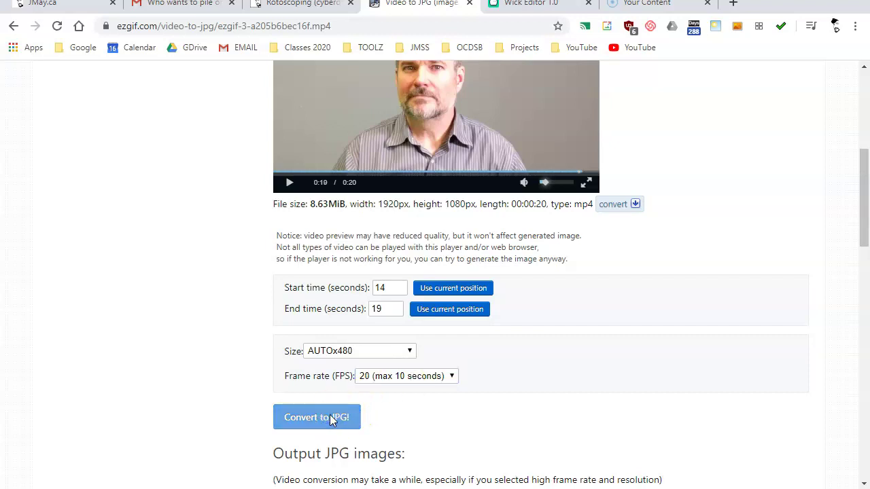
scroll(582, 263, "down", 5)
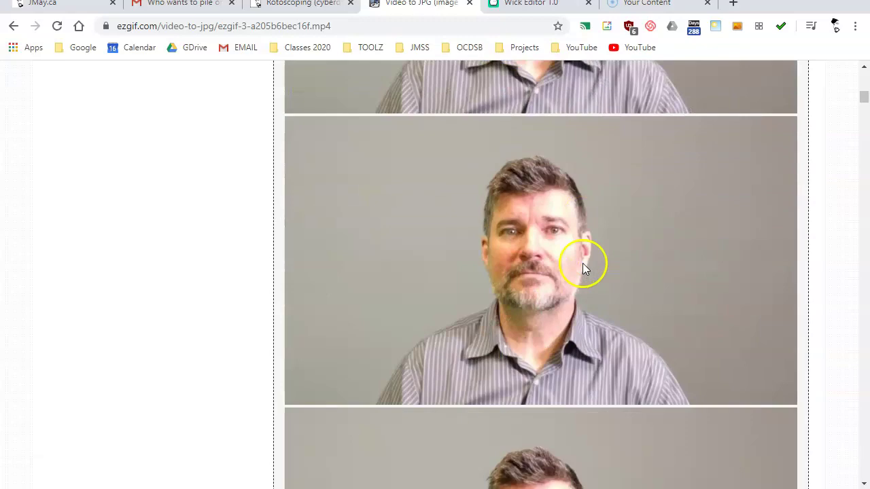
left_click_drag(859, 98, 826, 467)
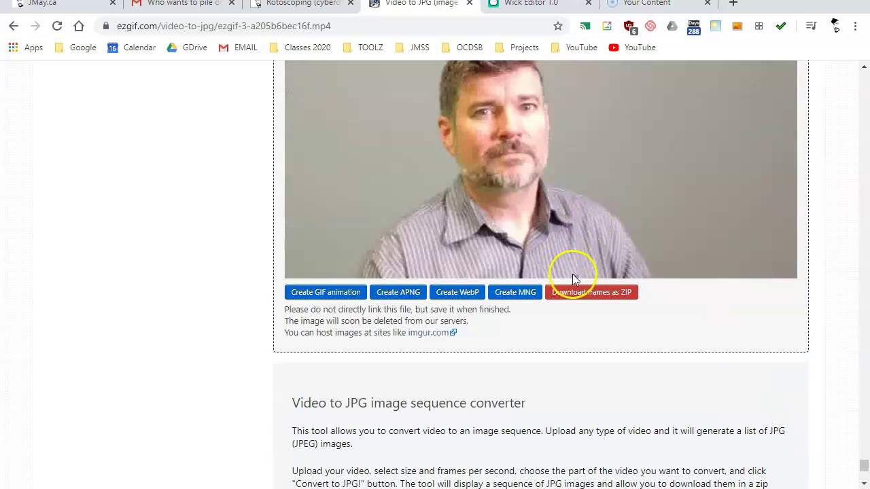
left_click(582, 294)
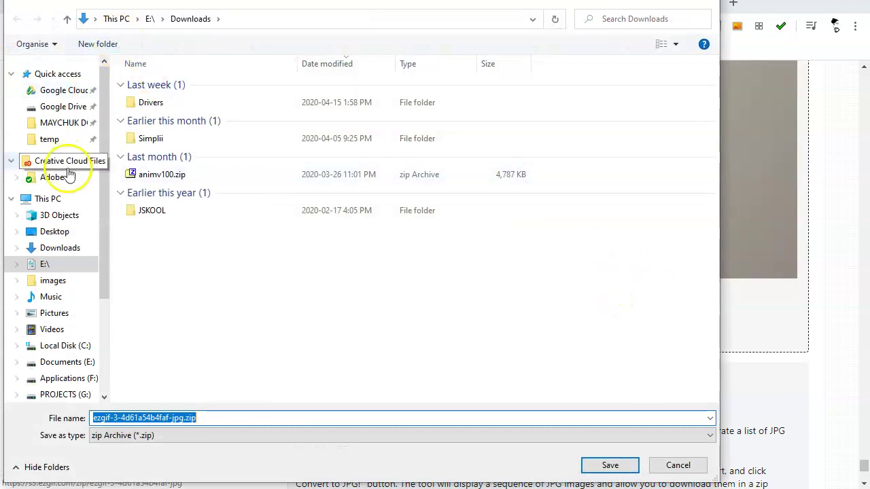
Create a TEST2 folder in E:\1. JSKOOL\TGJ2O\02. Rotoscoping and save the ZIP into it.
left_click(44, 265)
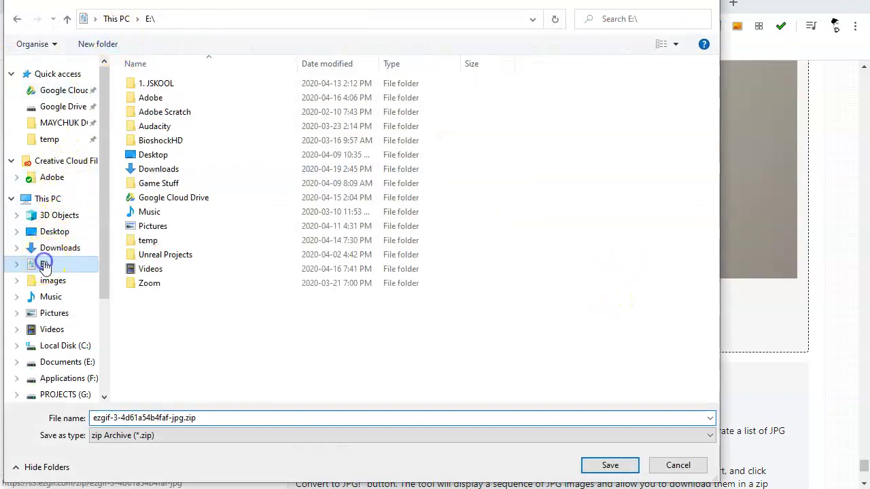
double_click(150, 83)
double_click(149, 83)
double_click(154, 101)
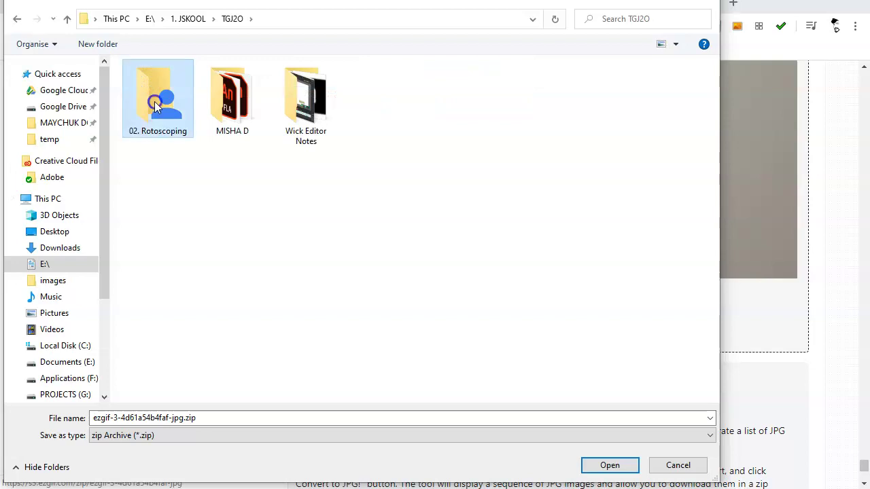
left_click(95, 45)
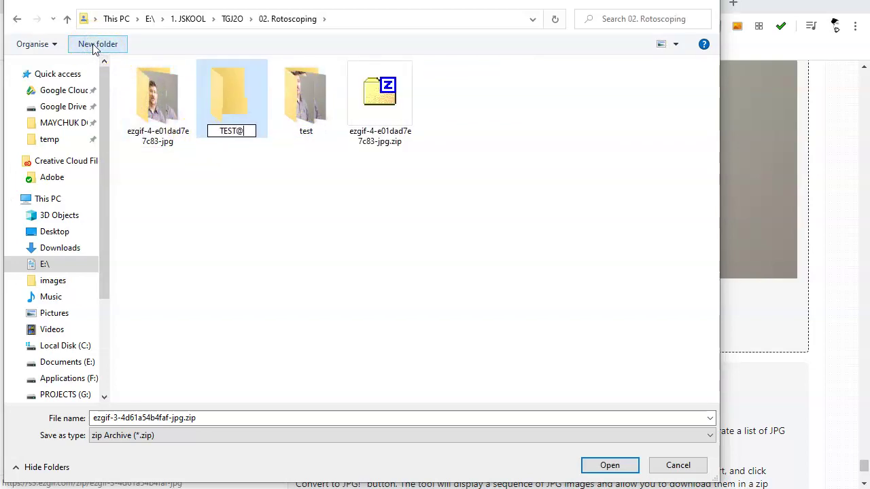
key("Return")
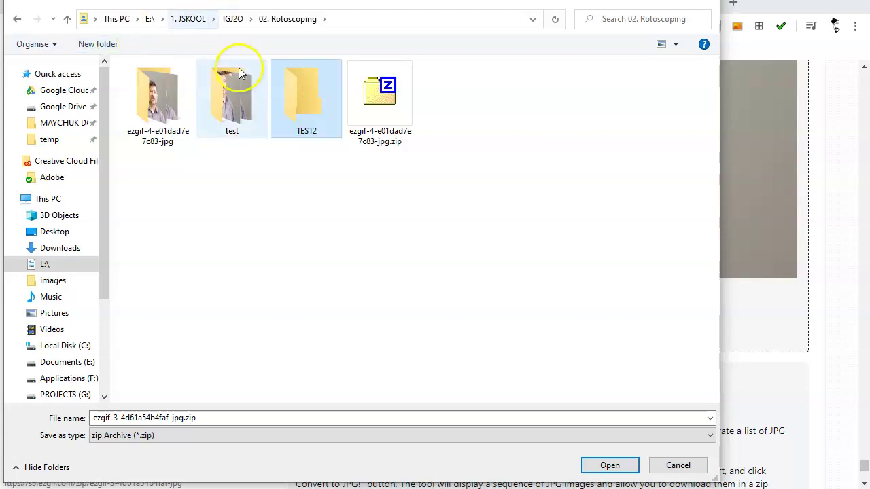
double_click(295, 87)
left_click(527, 435)
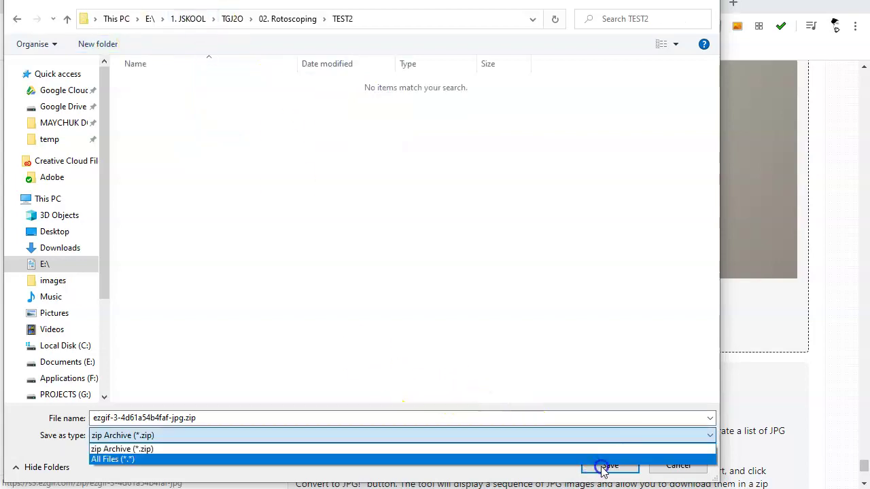
left_click(602, 468)
left_click(602, 466)
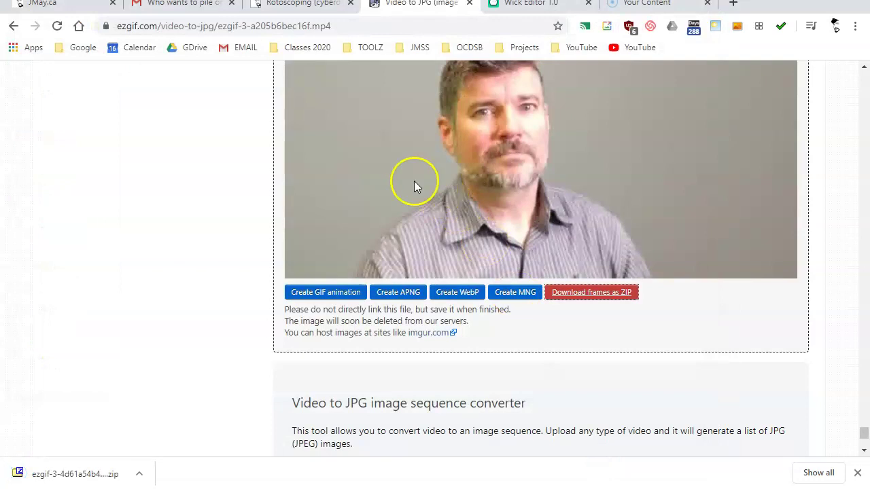
Open the downloaded ZIP from its folder and select every frame image inside for extraction.
left_click(140, 479)
left_click(173, 426)
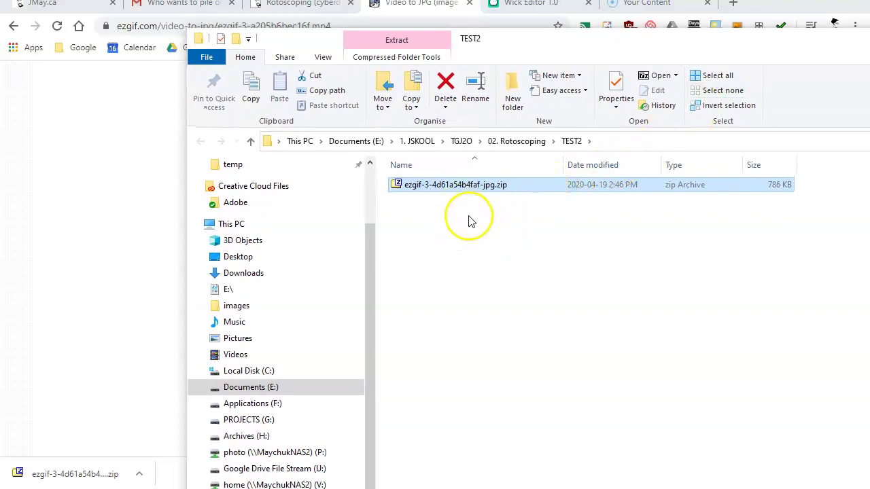
right_click(427, 187)
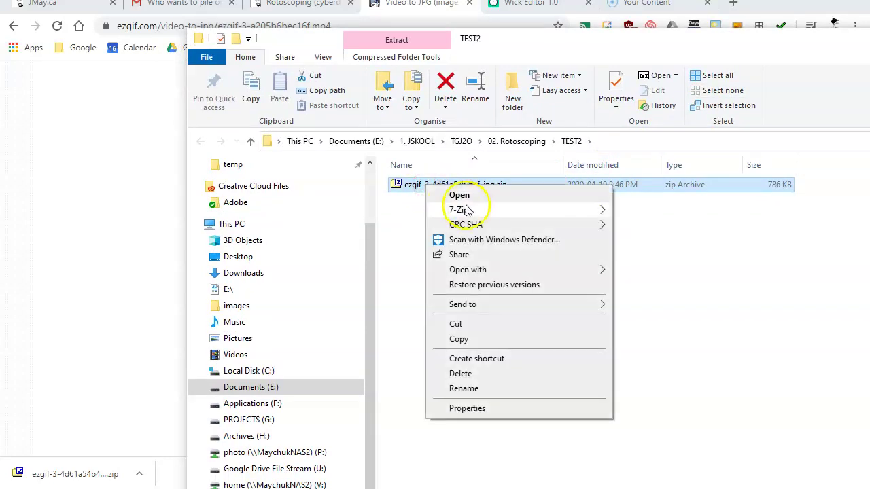
mouse_move(474, 213)
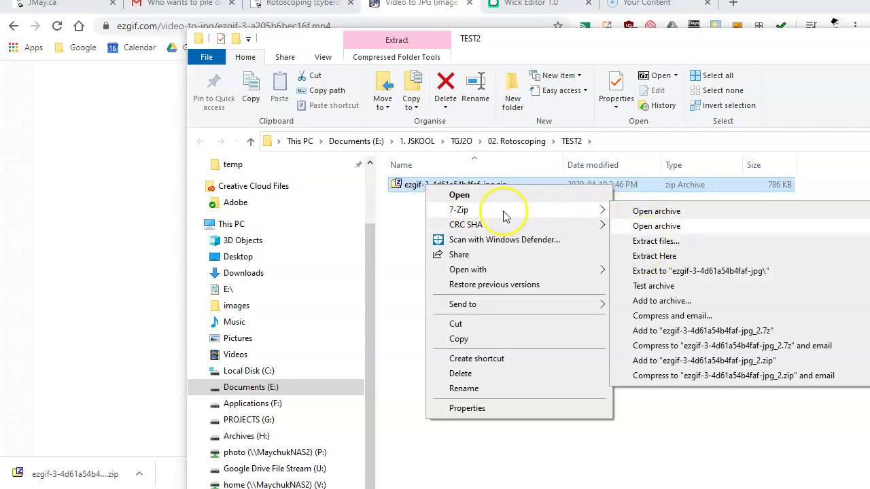
left_click(386, 220)
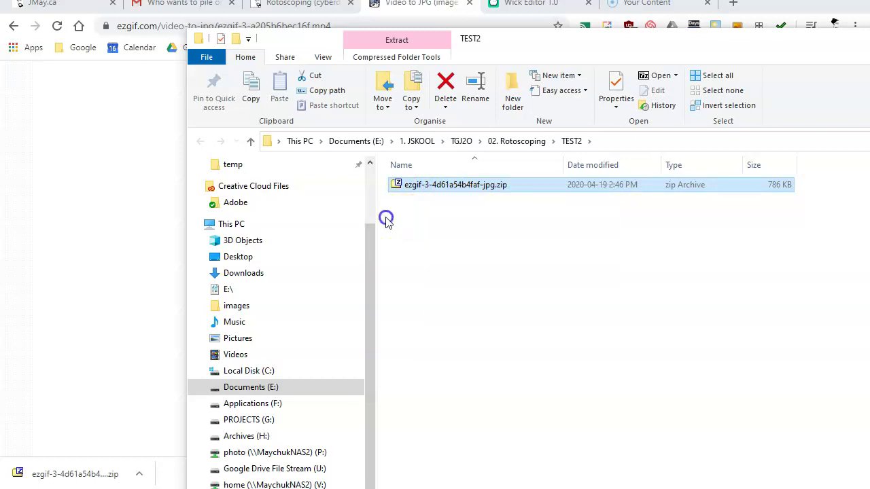
left_click(442, 191)
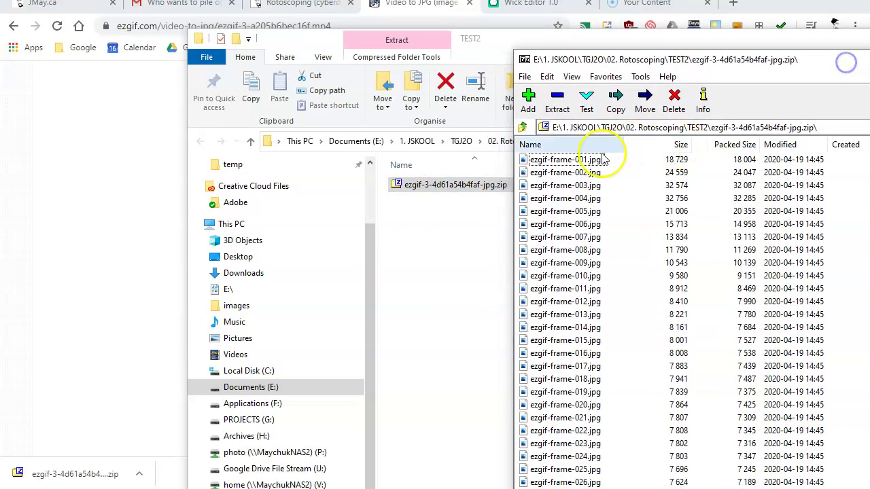
left_click(590, 172)
key("ctrl+a")
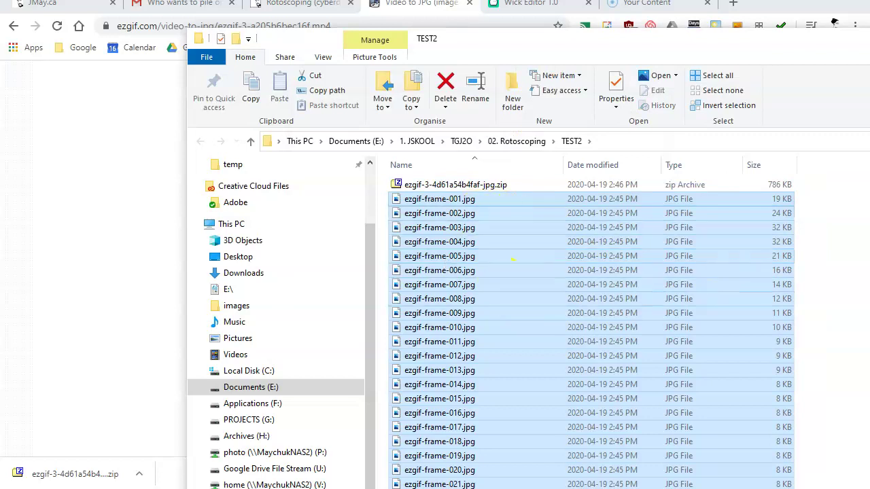
Delete the ZIP archive from TEST2, leaving only the extracted frames.
left_click(439, 186)
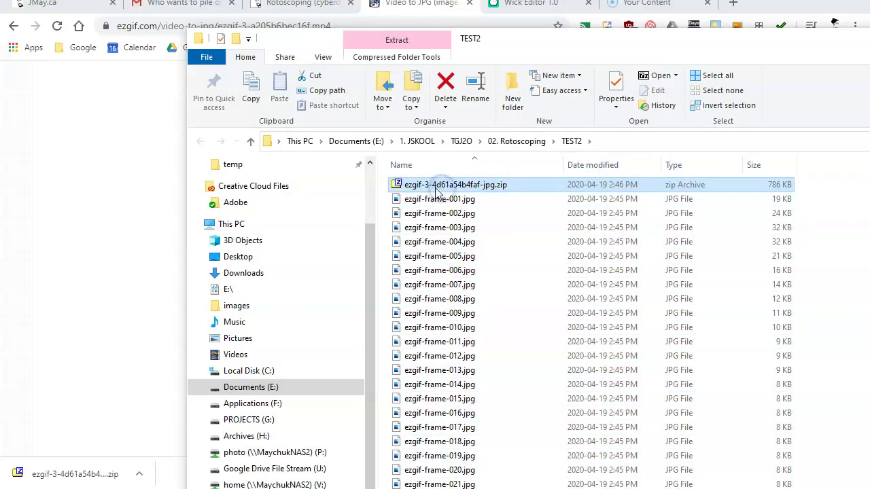
key("Delete")
key("Escape")
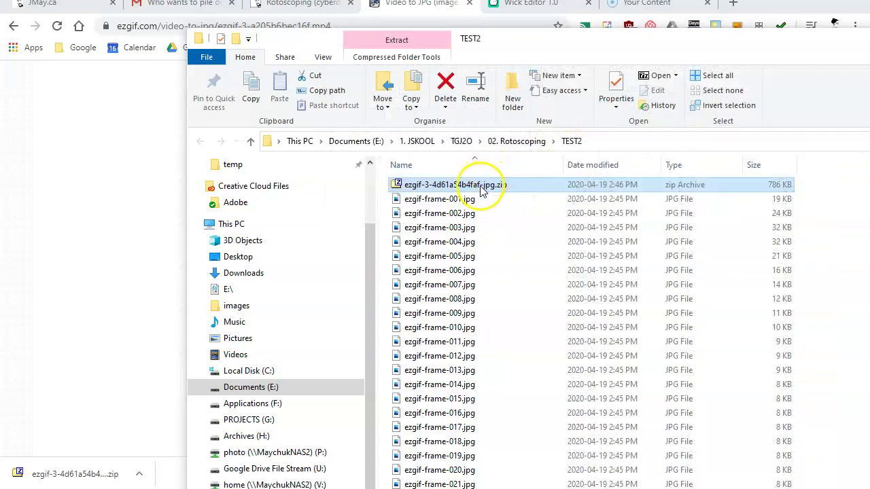
key("Delete")
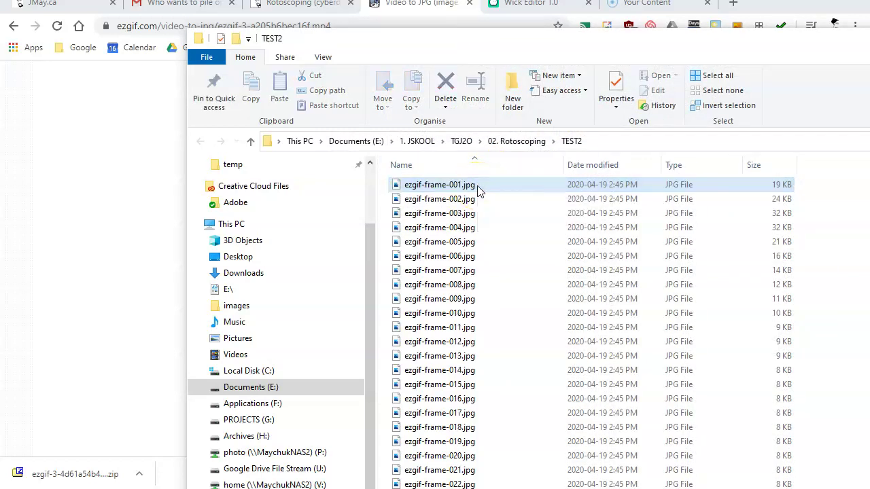
Switch to the Wick Editor page, close the downloads bar and go full screen with F11.
left_click(524, 7)
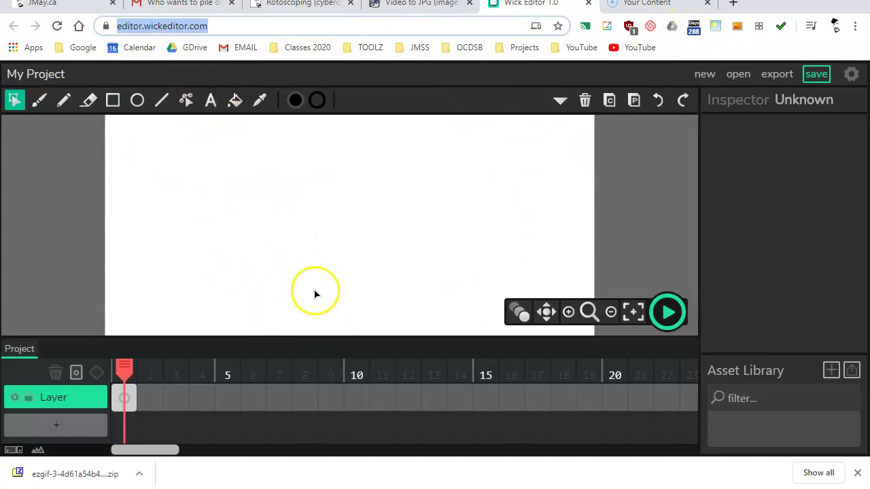
left_click(858, 474)
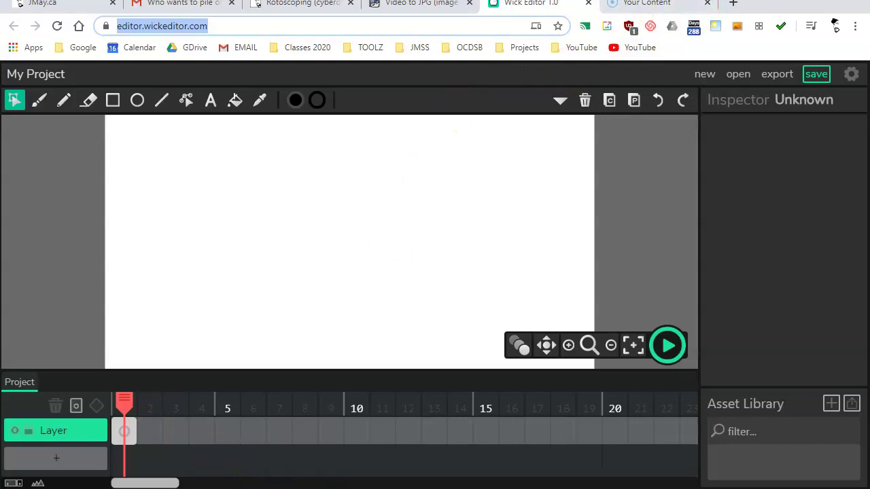
key("F11")
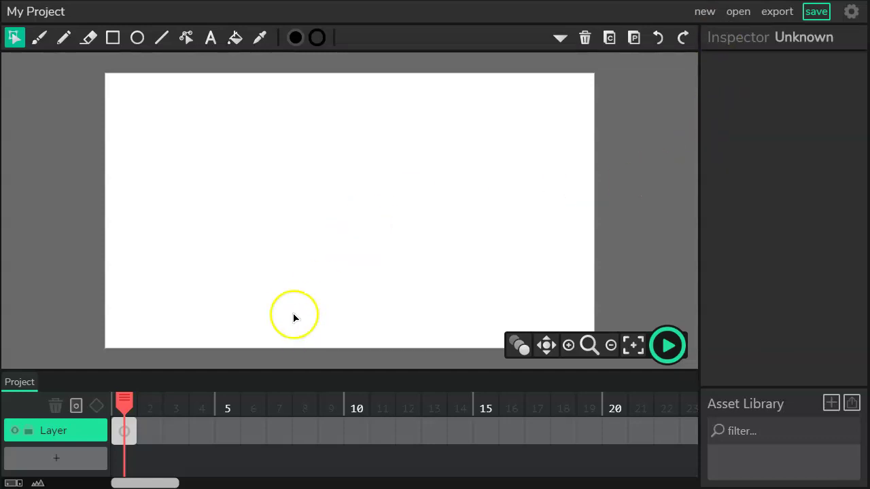
Set the project name to Roto2, canvas size 450 × 450 and framerate 24, then apply.
left_click(57, 435)
left_click(57, 436)
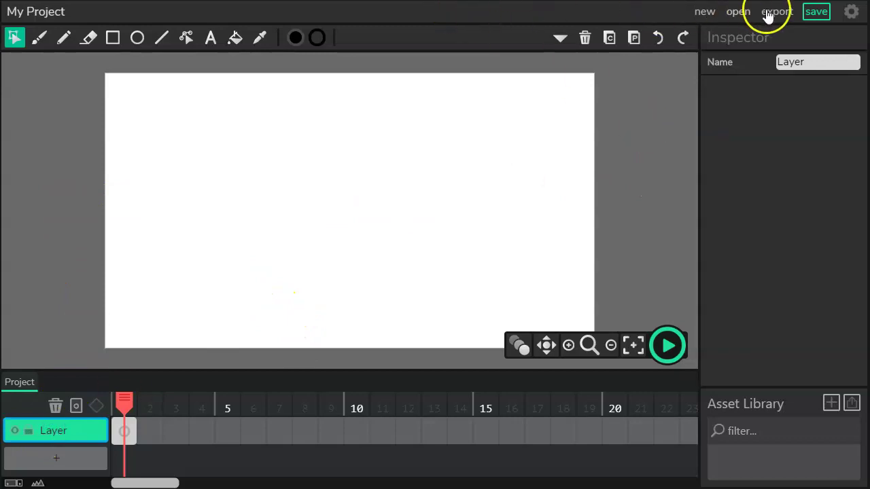
left_click(849, 13)
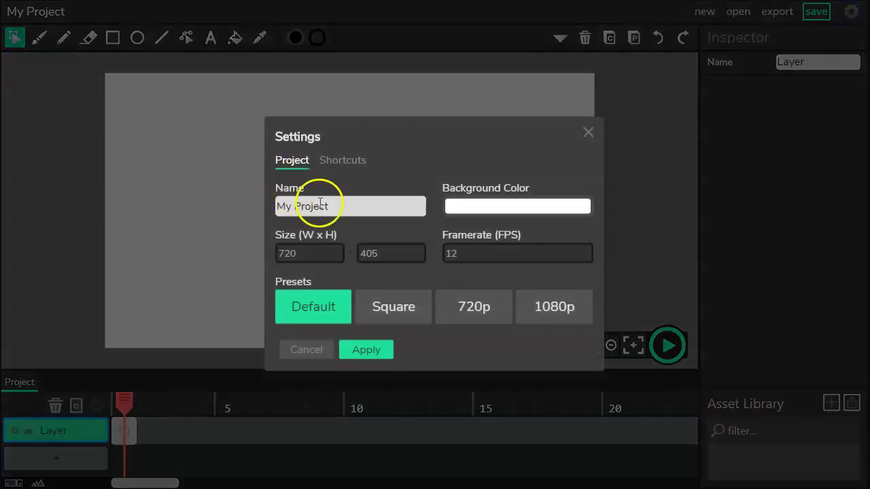
type("Roto2")
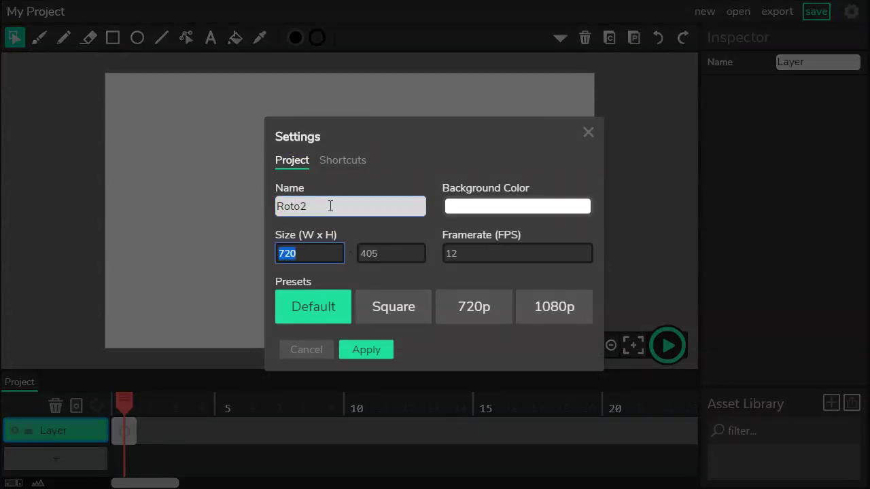
type("450")
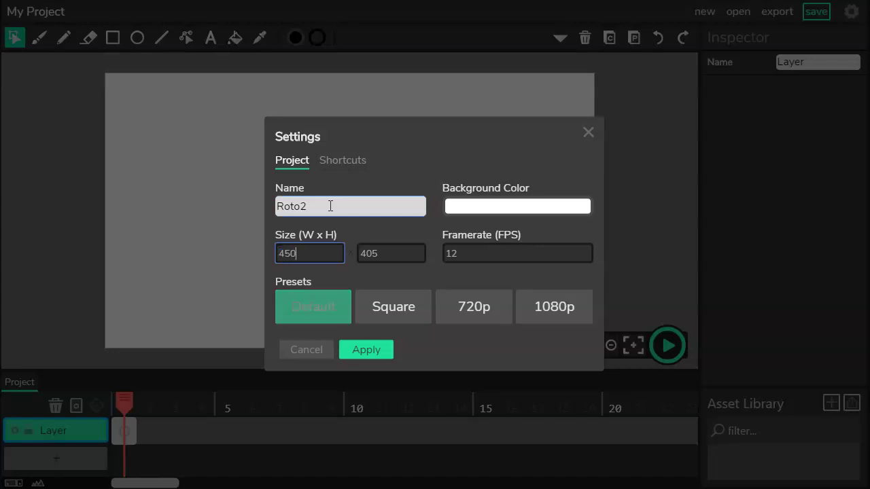
key("Tab")
type("450")
key("Tab")
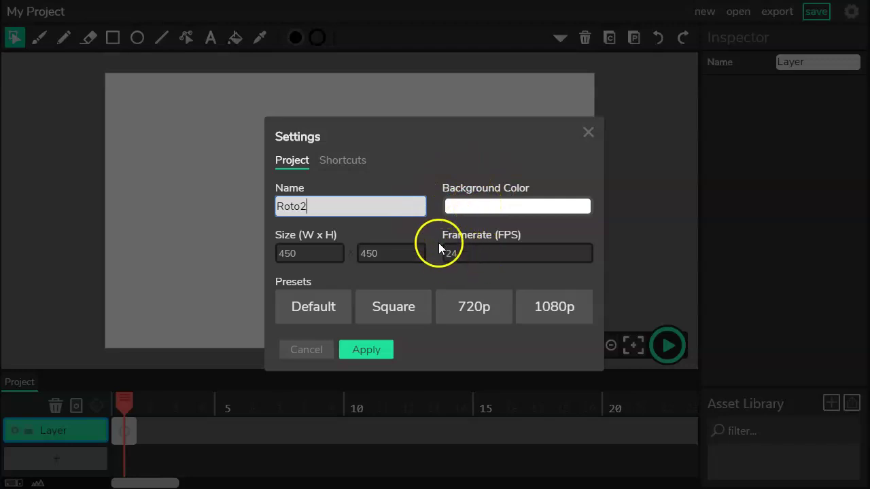
left_click(375, 353)
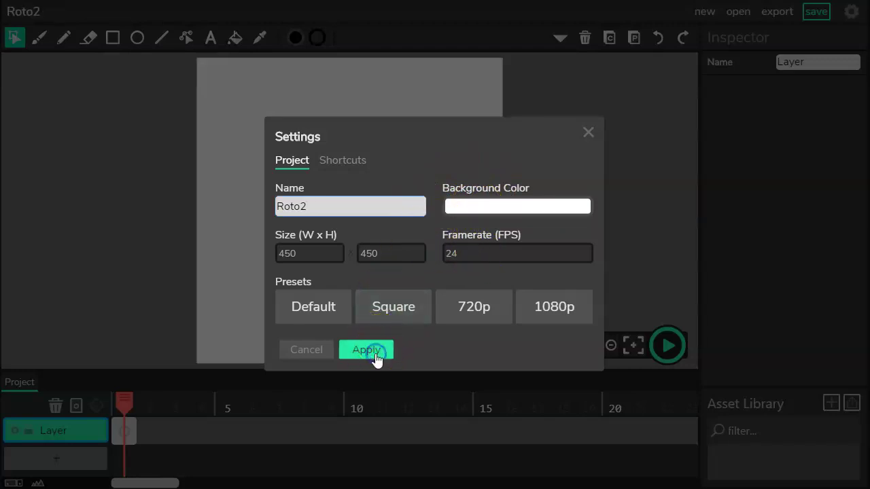
Import ezgif-frame-001.jpg through ezgif-frame-100.jpg from the TEST2 folder as assets.
left_click(589, 132)
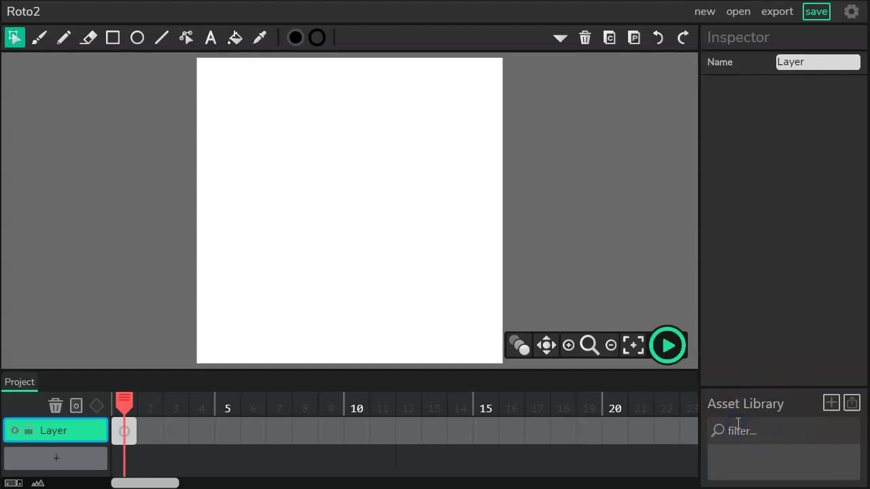
left_click(852, 404)
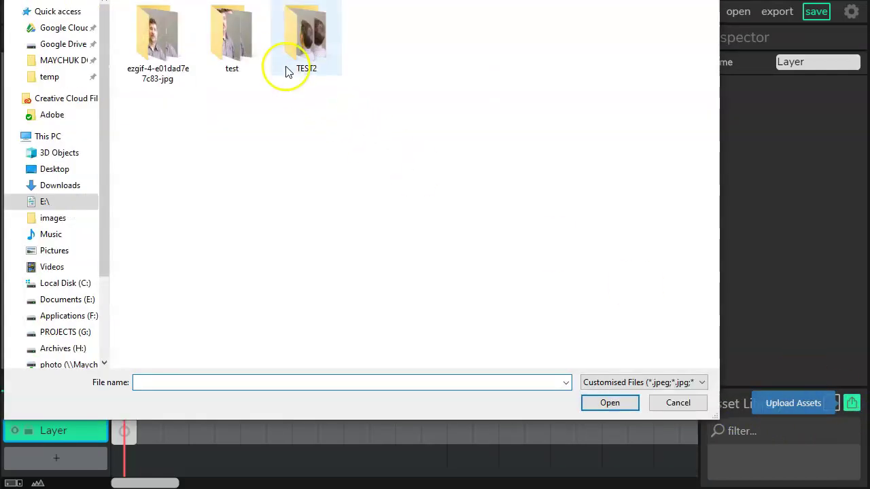
double_click(298, 38)
left_click(170, 44)
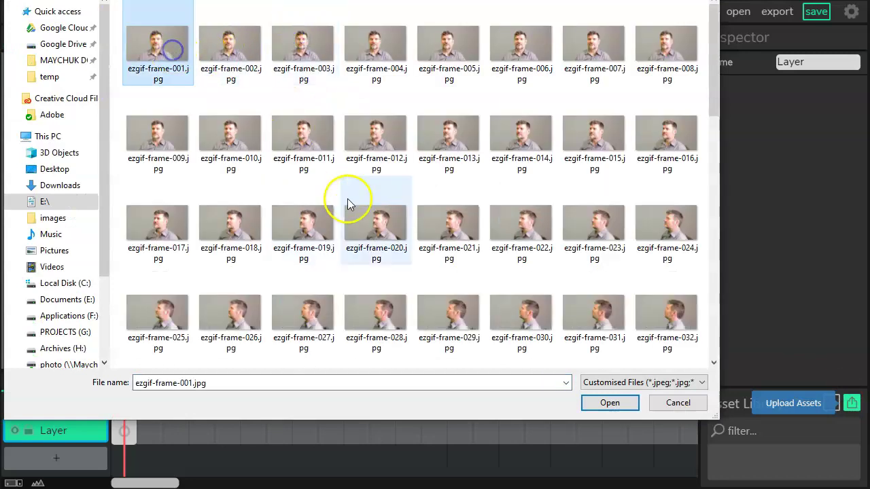
scroll(349, 204, "down", 10)
left_click(369, 324, "shift")
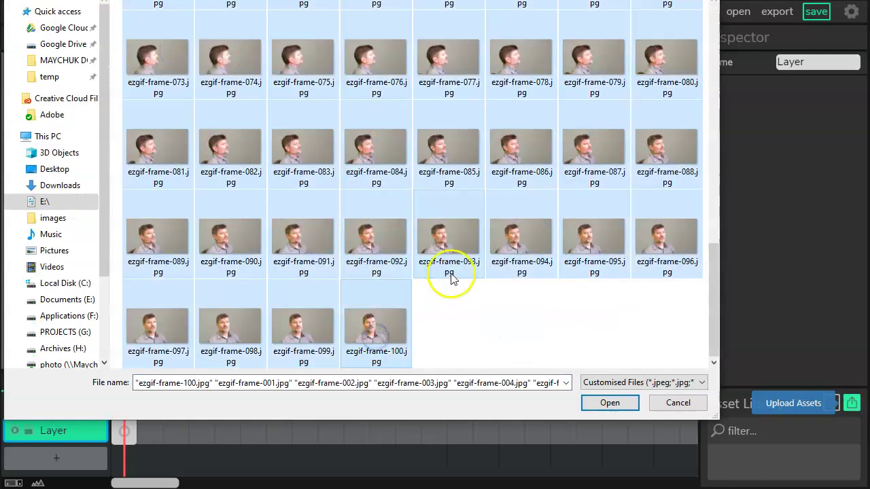
scroll(455, 271, "up", 10)
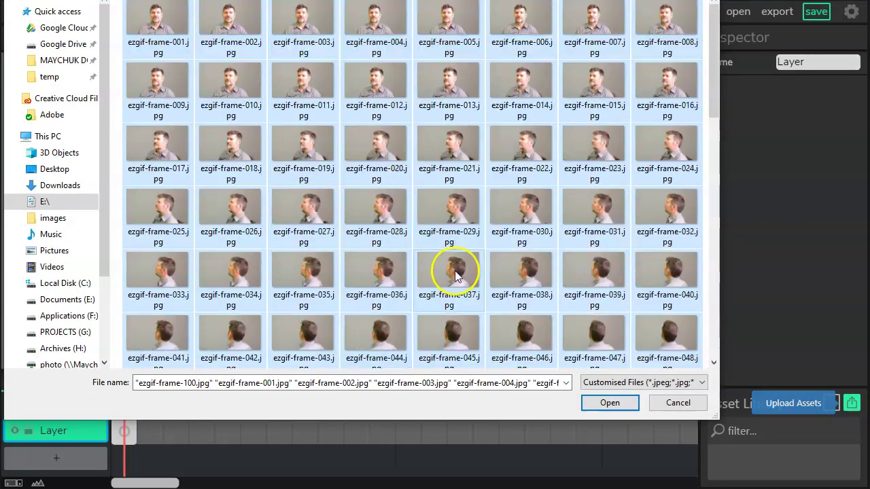
left_click(608, 403)
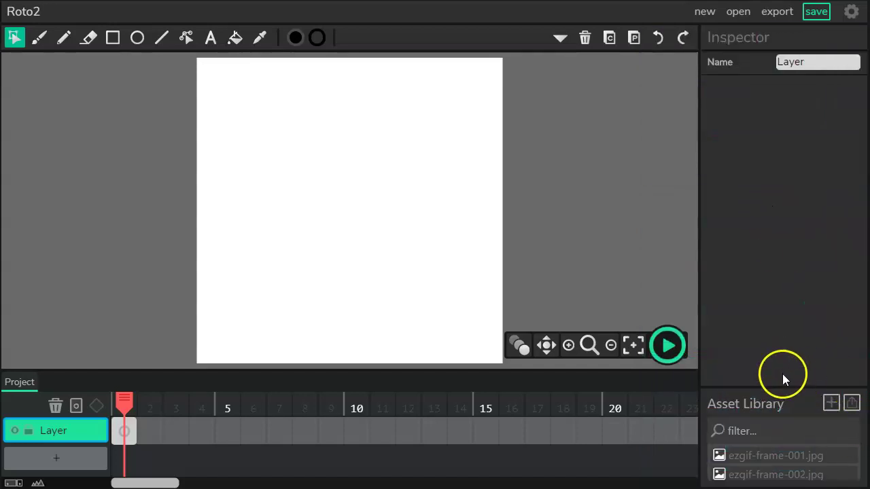
Enlarge the Asset Library panel and rename the layer to REF Layer.
left_click_drag(782, 386, 787, 157)
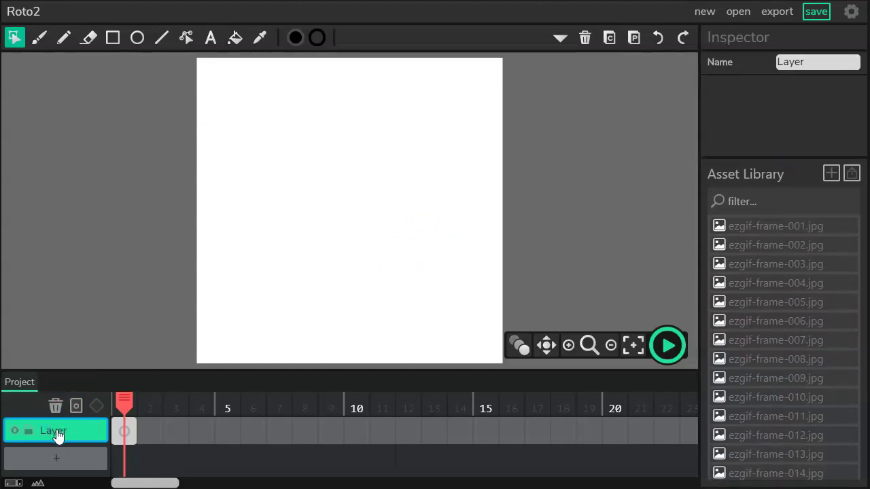
left_click(819, 62)
key("Home")
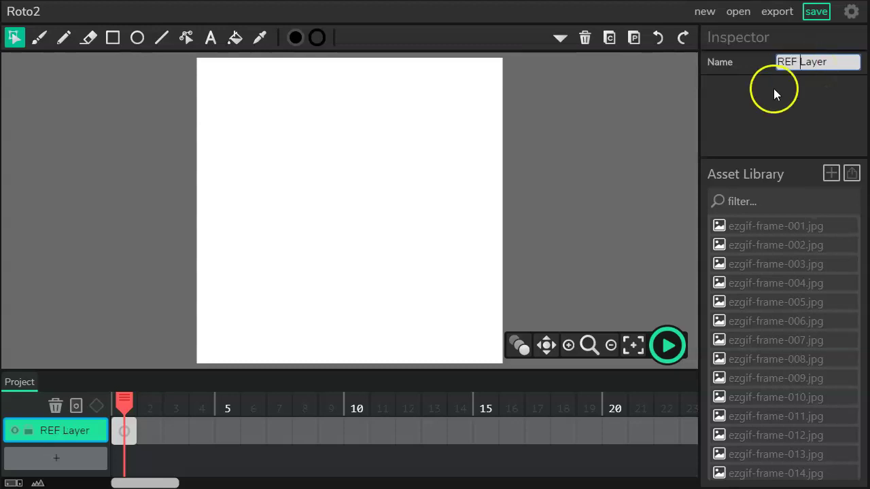
left_click(612, 215)
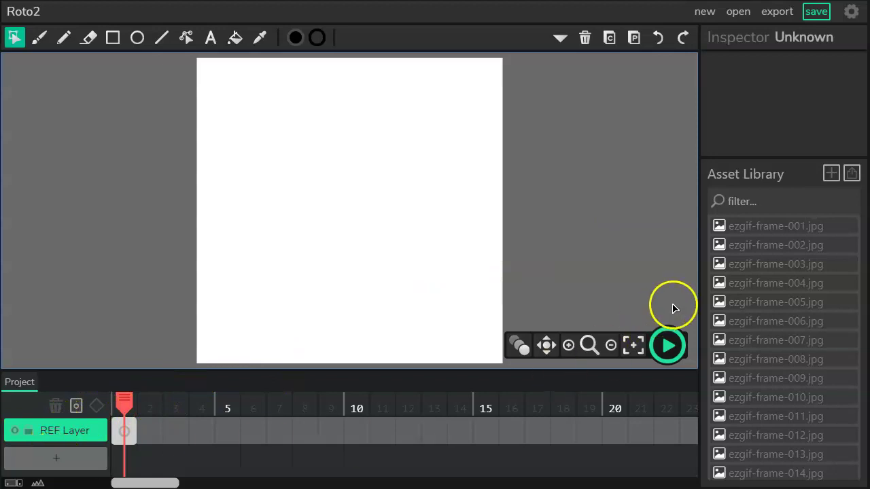
Place ezgif-frame-001.jpg on the canvas and nudge it right to position -144, -11.
left_click(736, 226)
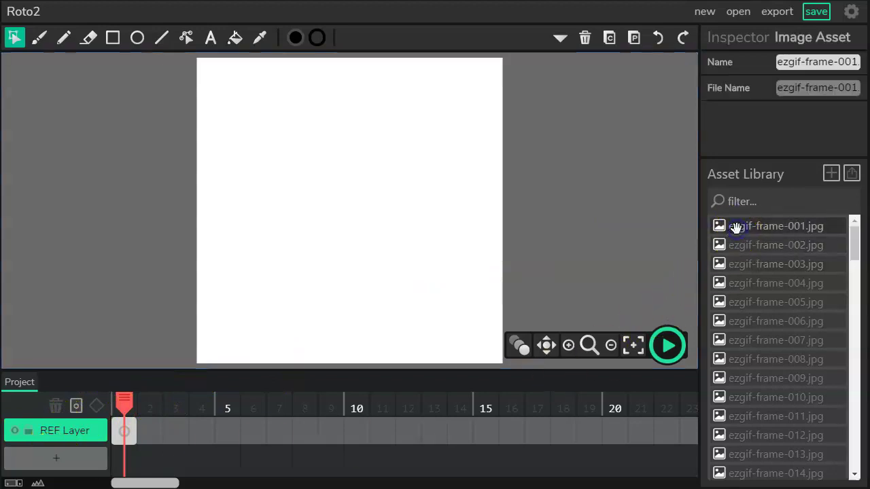
left_click(754, 245)
left_click(759, 228)
left_click_drag(745, 230, 364, 217)
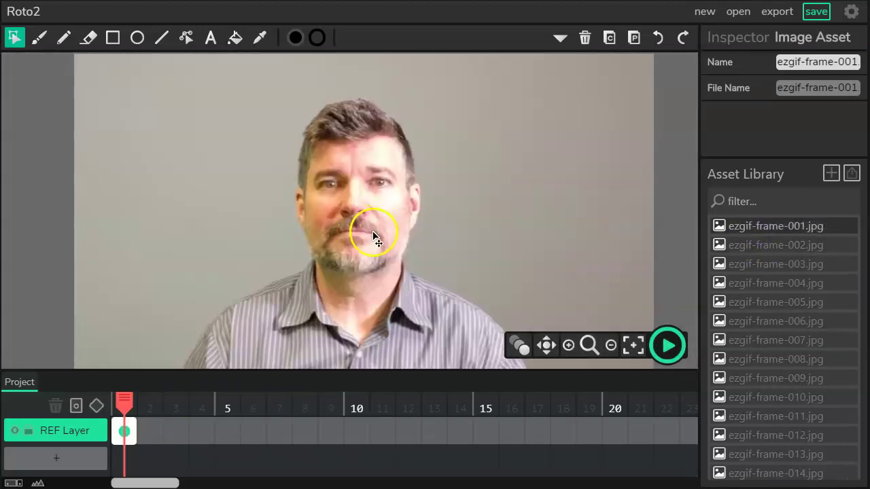
left_click_drag(371, 291, 393, 283)
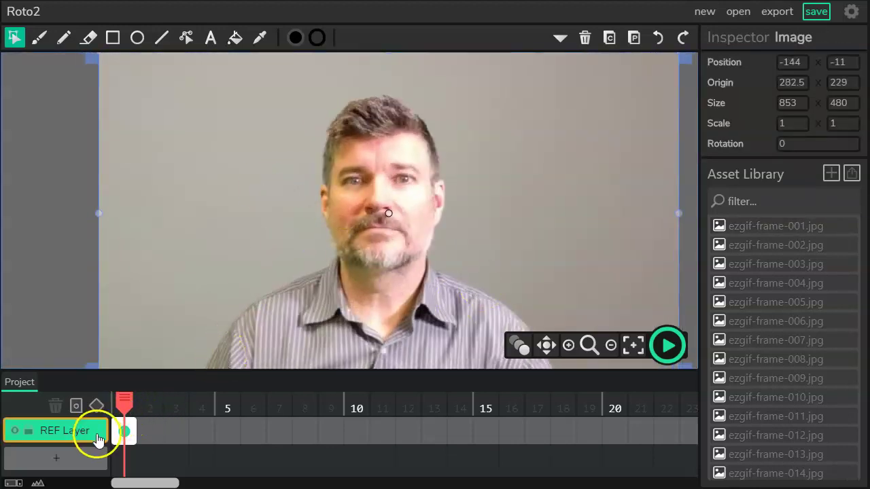
Hide REF Layer, add a layer named Guides and move it above REF Layer.
left_click(15, 431)
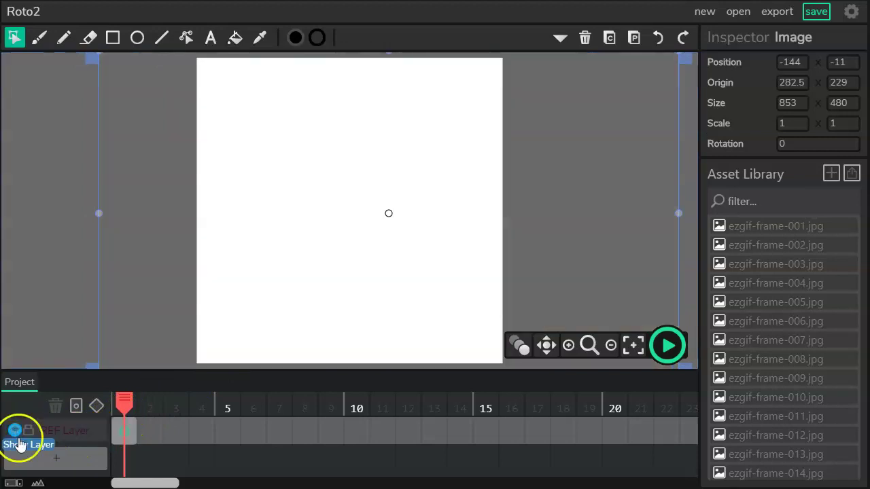
left_click(54, 458)
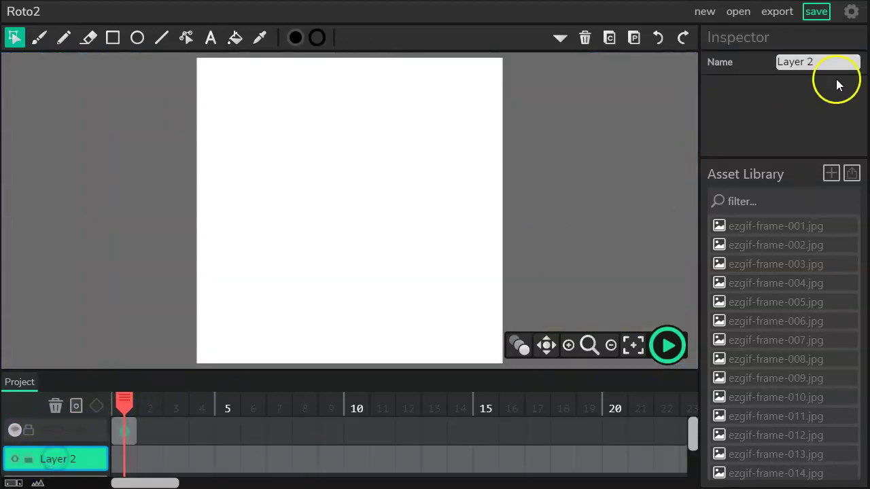
left_click_drag(838, 60, 671, 61)
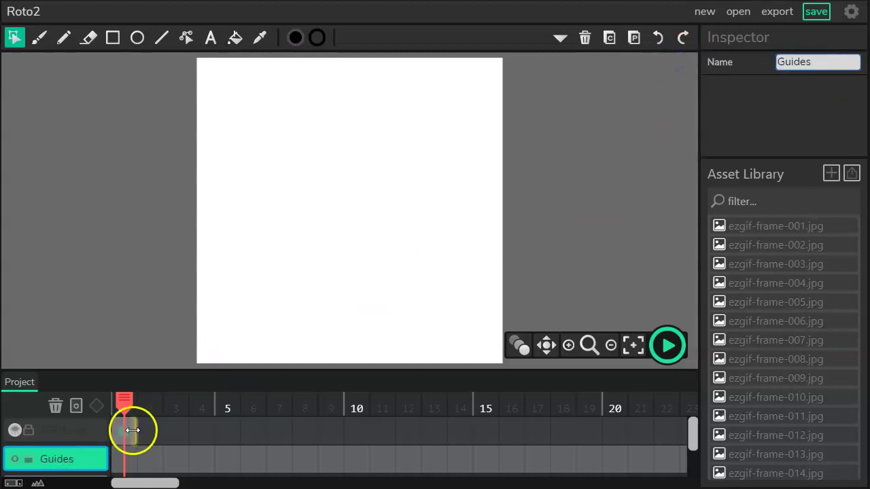
left_click_drag(46, 460, 47, 425)
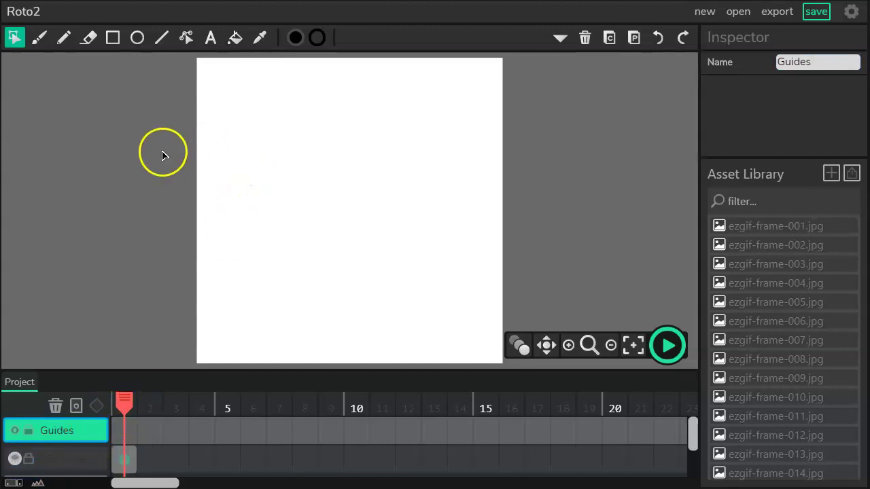
left_click(114, 44)
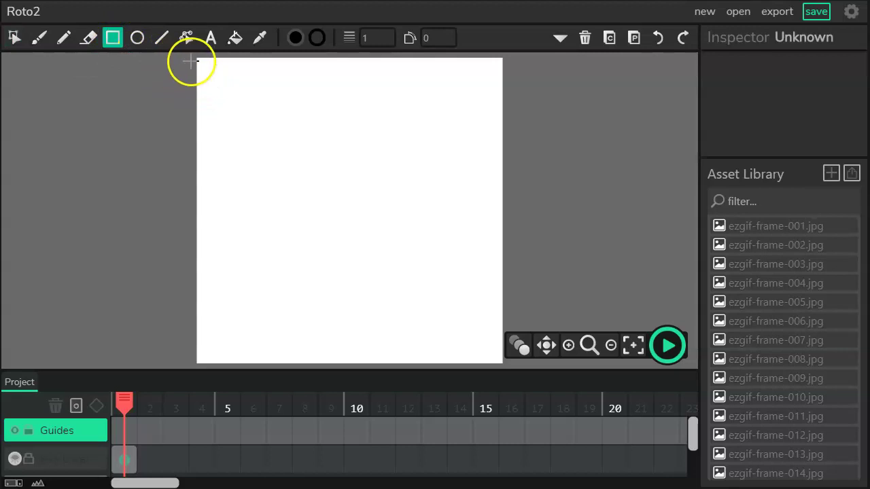
Draw a rectangle covering the whole canvas and select it.
left_click_drag(195, 58, 501, 363)
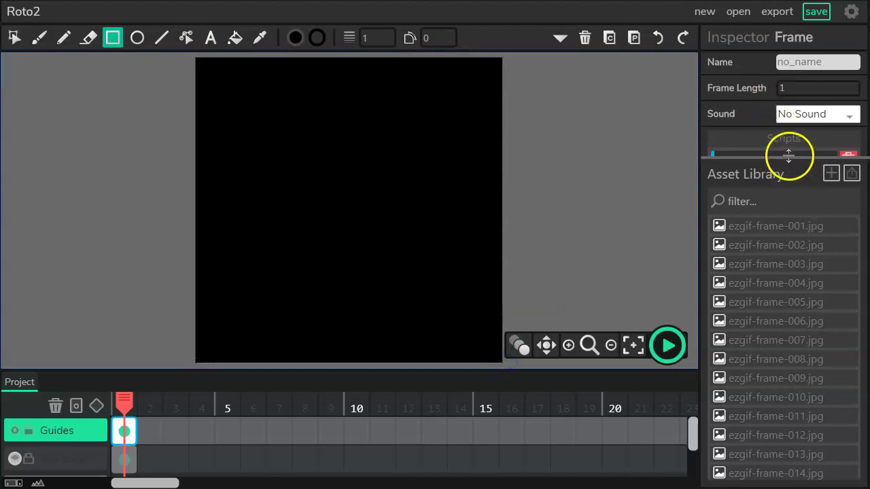
left_click_drag(788, 155, 791, 284)
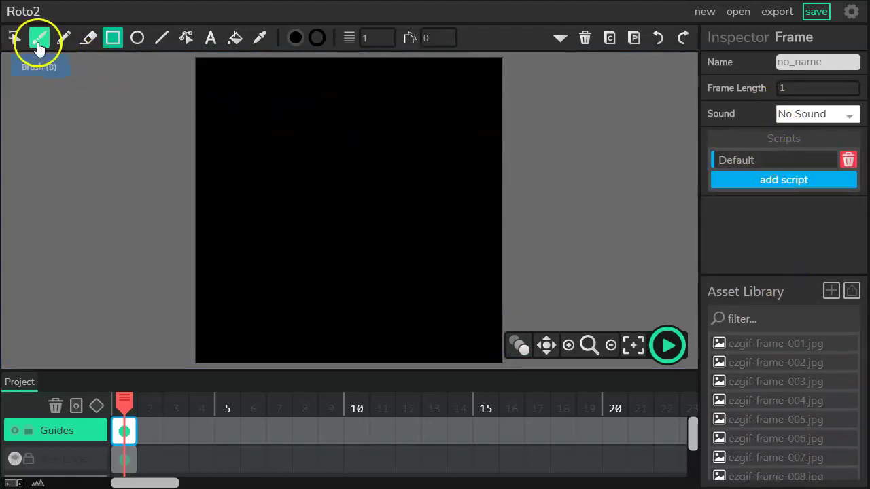
left_click(15, 38)
left_click(372, 155)
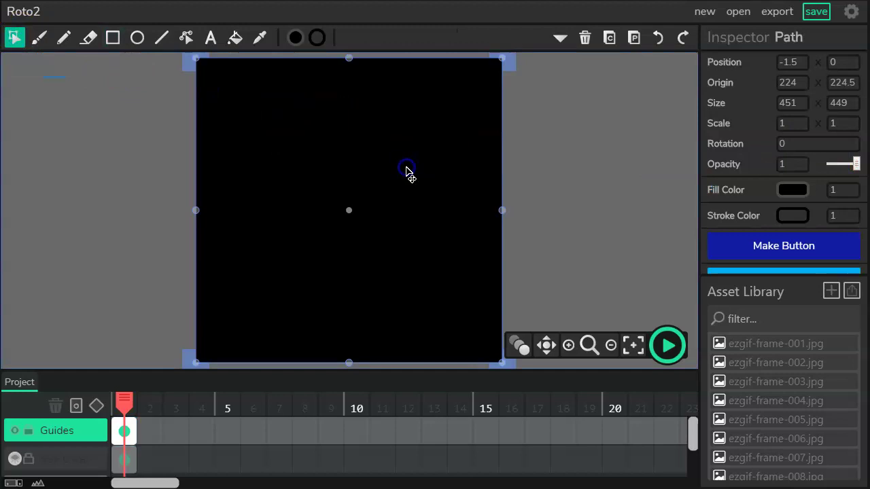
Make the rectangle's fill fully transparent and its outline dark red.
left_click(795, 193)
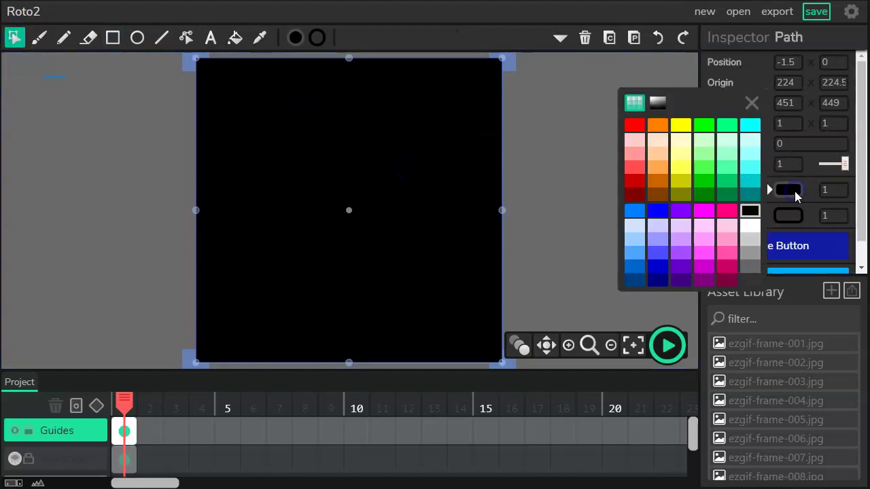
left_click(750, 103)
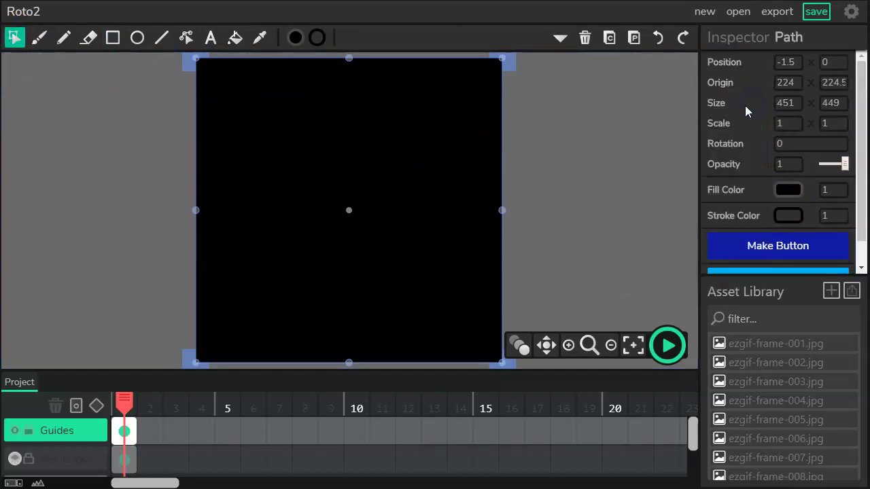
left_click(792, 191)
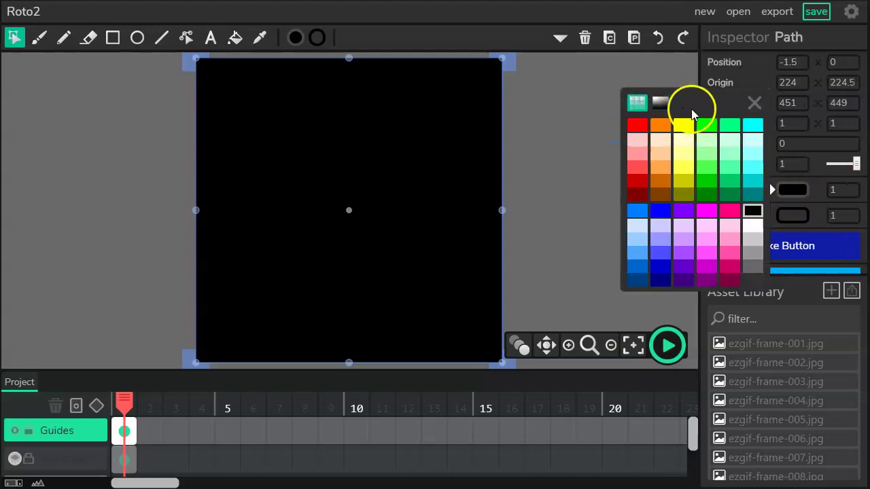
left_click(788, 191)
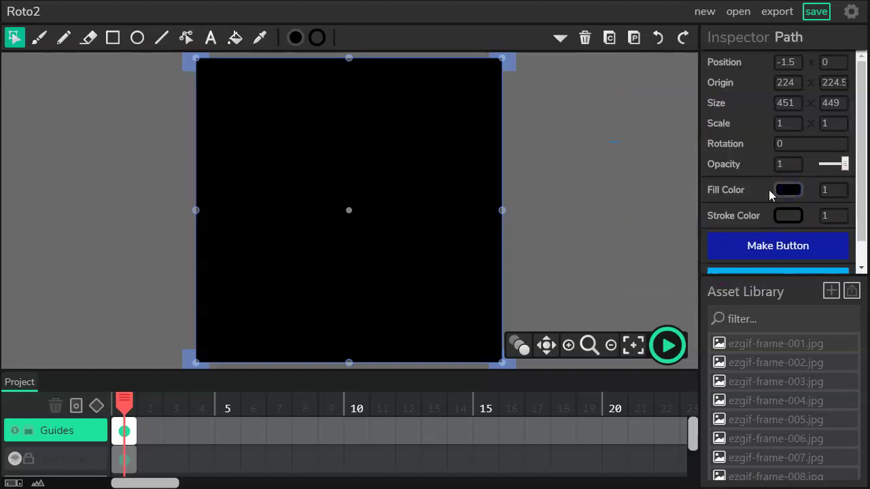
left_click(790, 191)
left_click(832, 190)
key("Tab")
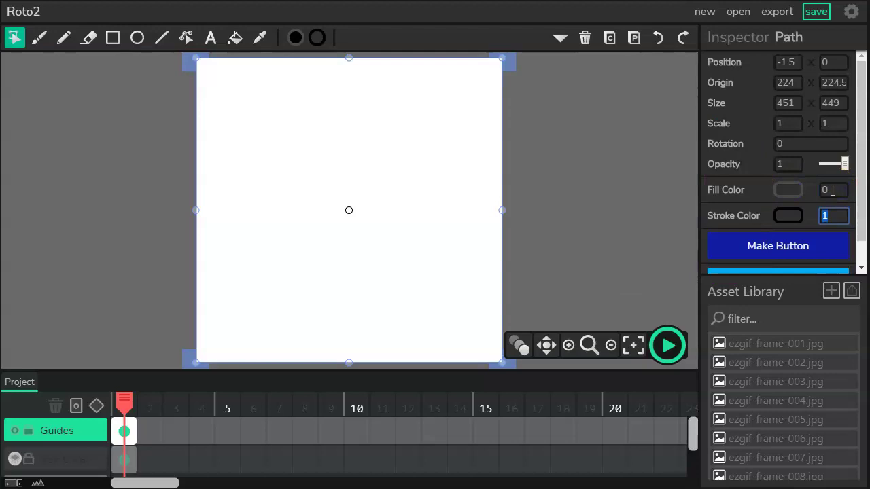
left_click(788, 216)
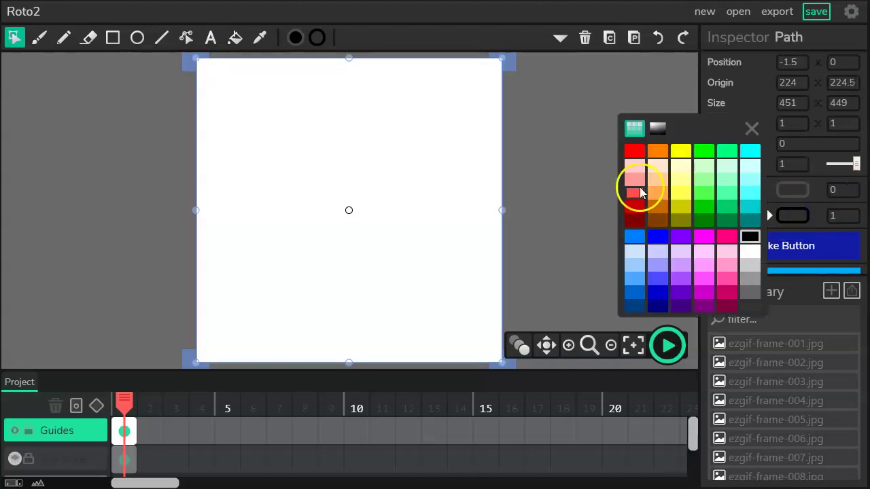
left_click(634, 207)
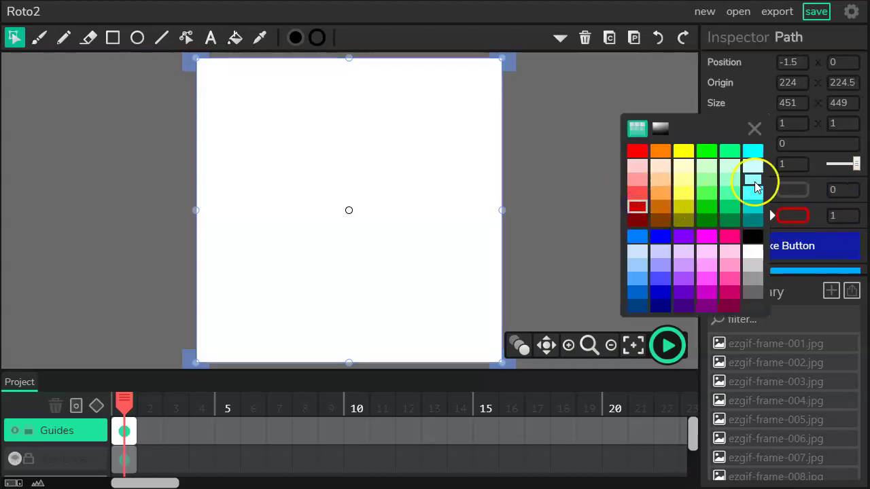
left_click(813, 178)
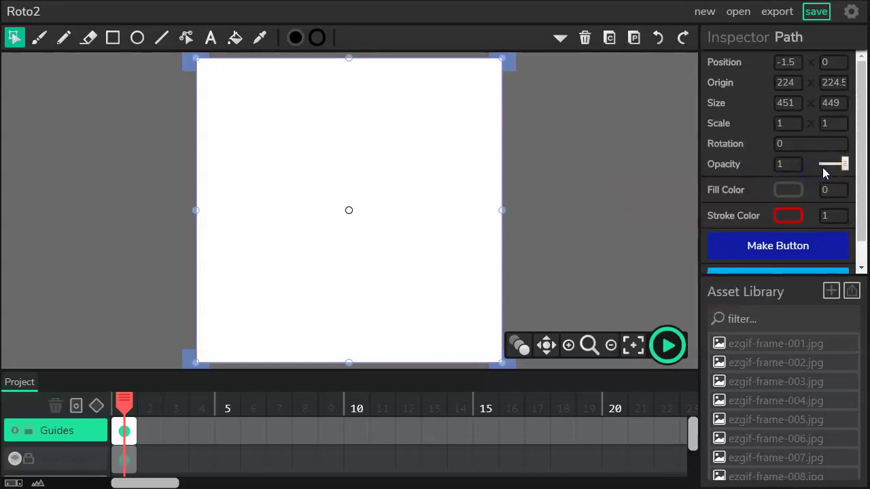
Nudge the rectangle one pixel left and set its stroke width to 5.
scroll(818, 190, "down", 1)
scroll(819, 189, "up", 1)
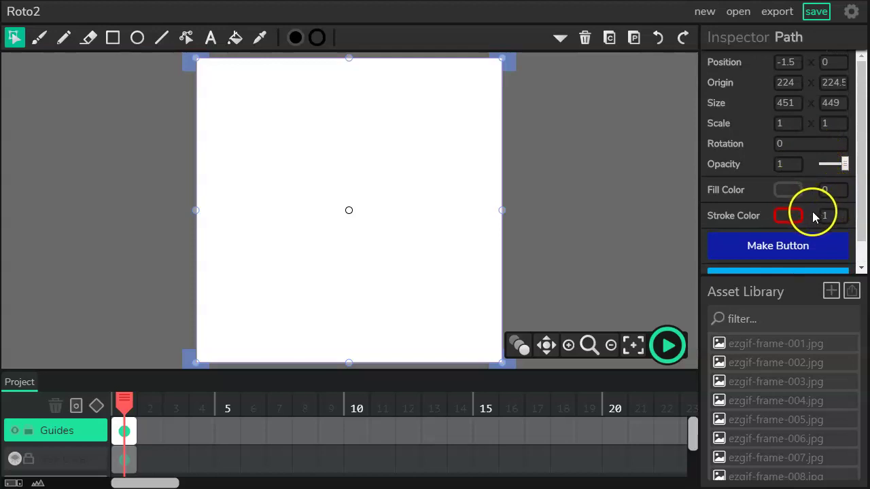
scroll(813, 216, "down", 1)
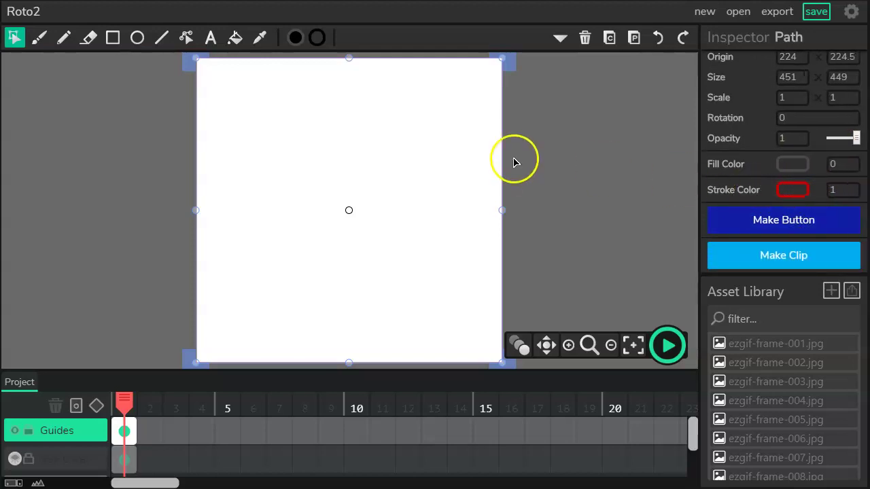
left_click_drag(505, 166, 503, 166)
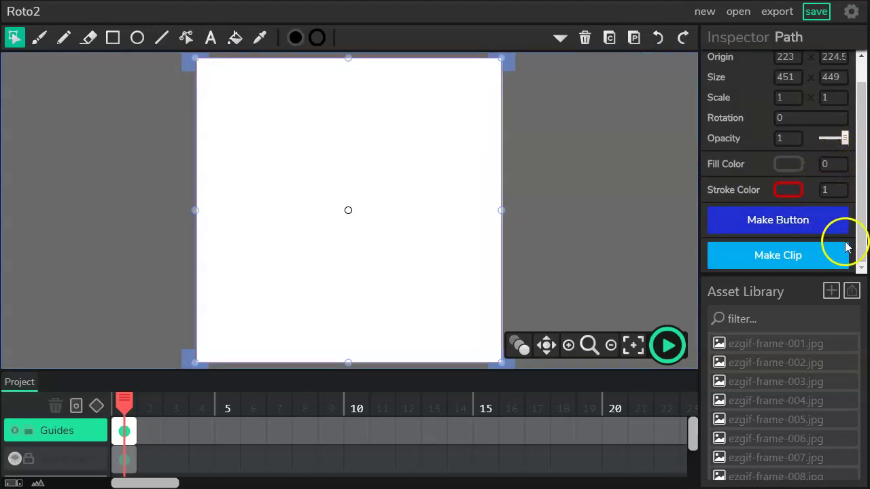
scroll(833, 151, "up", 1)
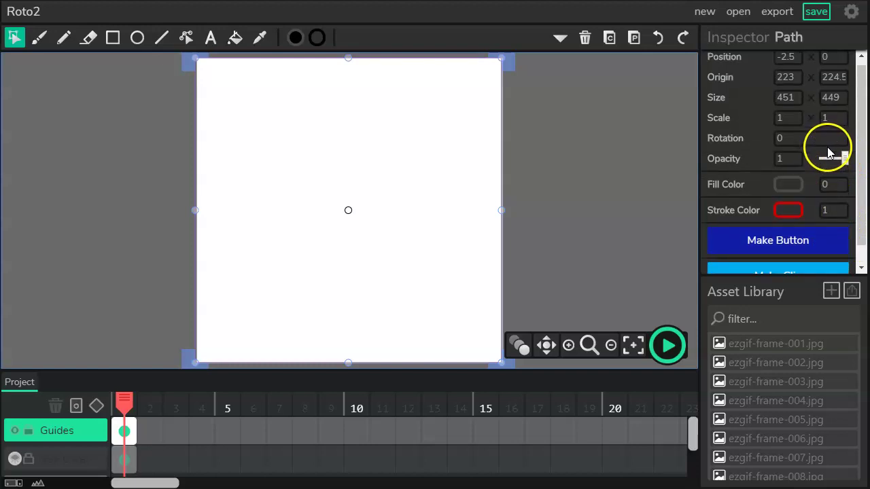
left_click(828, 215)
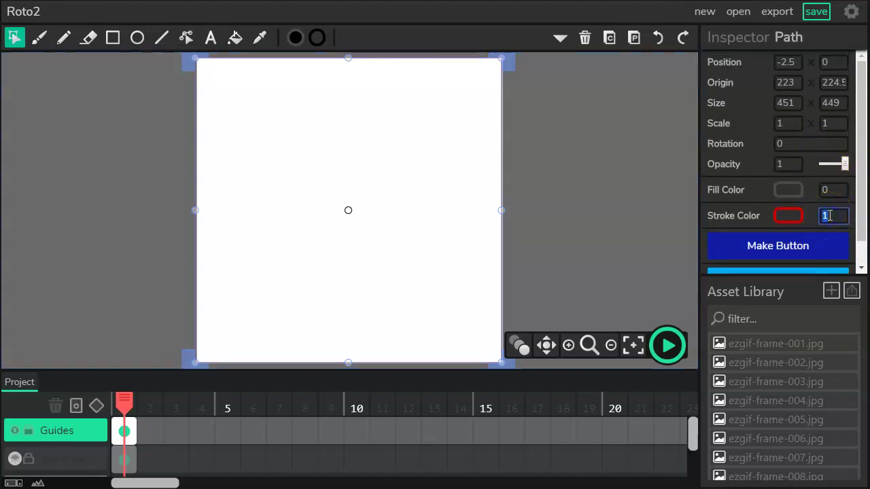
type("5")
key("Tab")
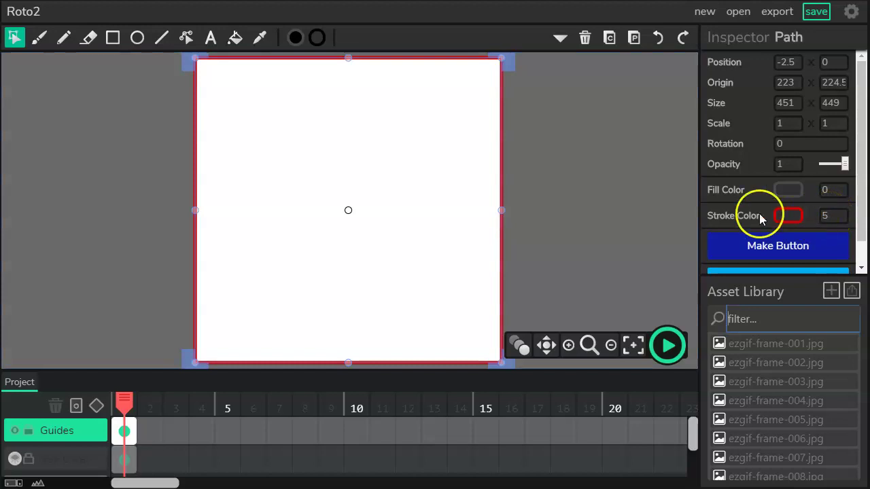
left_click(598, 163)
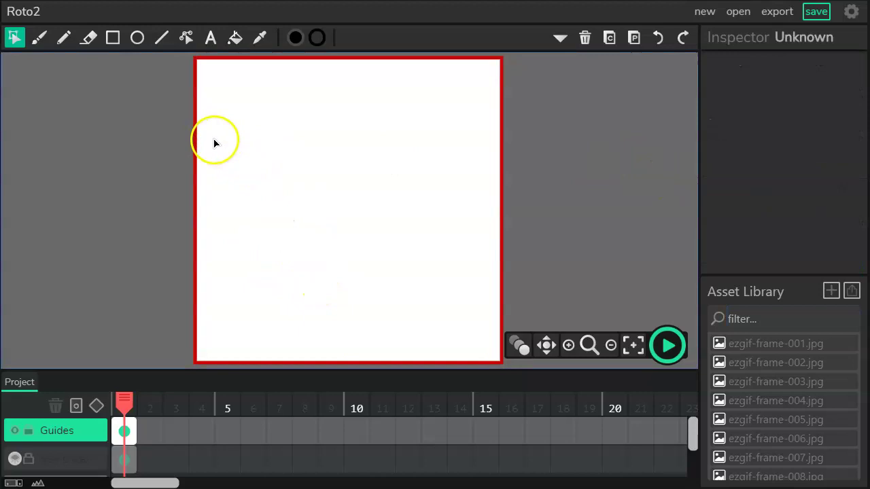
Unhide the REF Layer and make it the active layer.
left_click(49, 438)
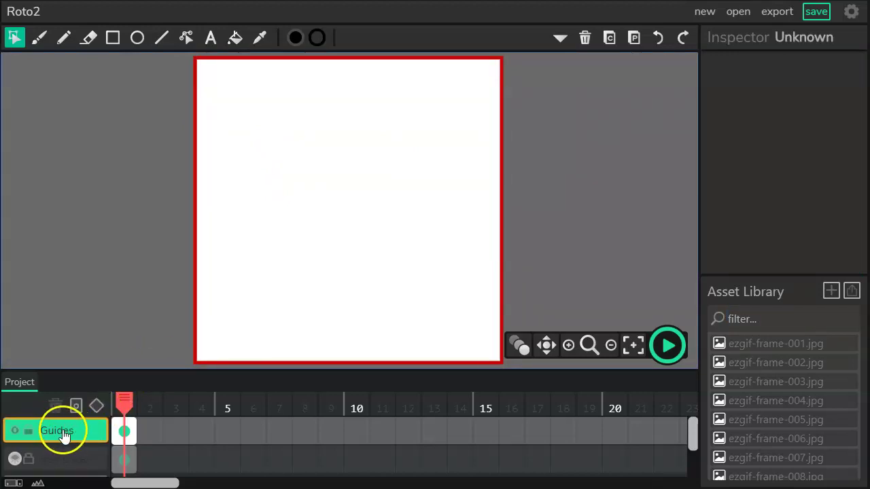
left_click(15, 461)
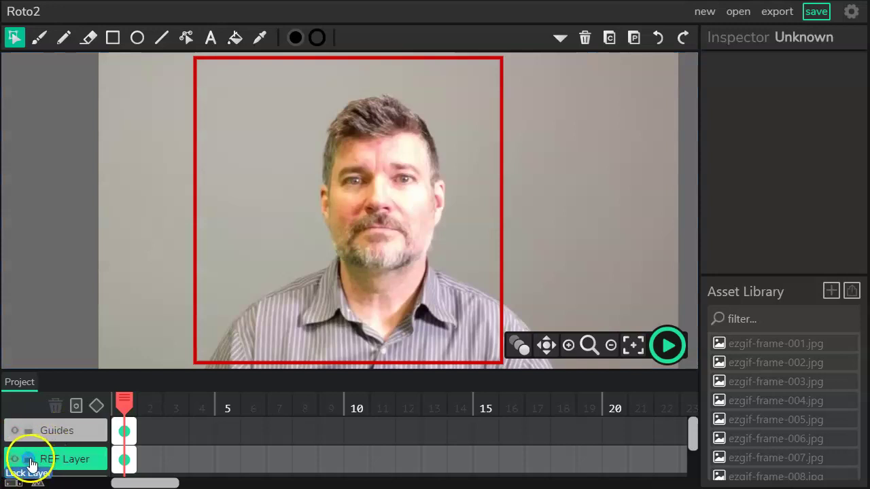
left_click(59, 456)
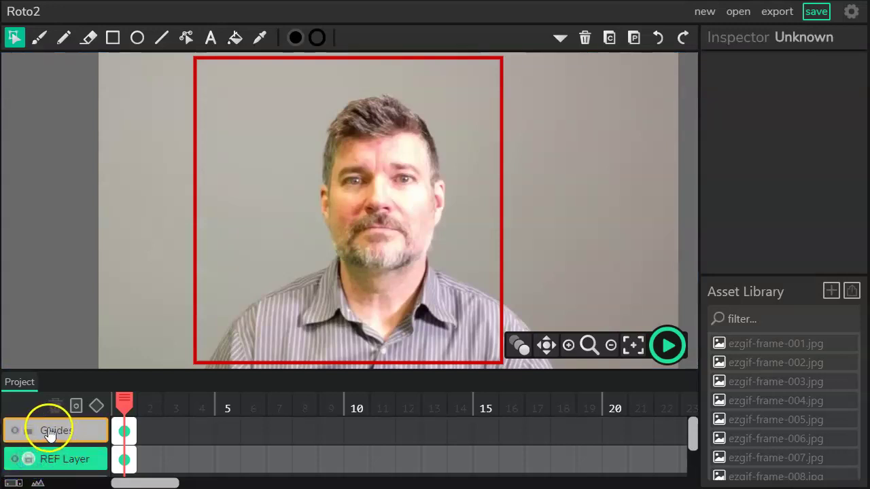
left_click(54, 431)
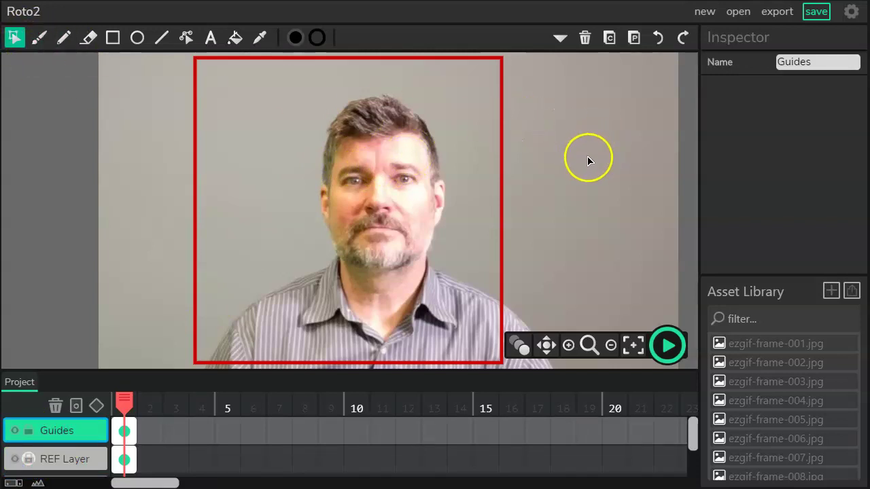
left_click(34, 462)
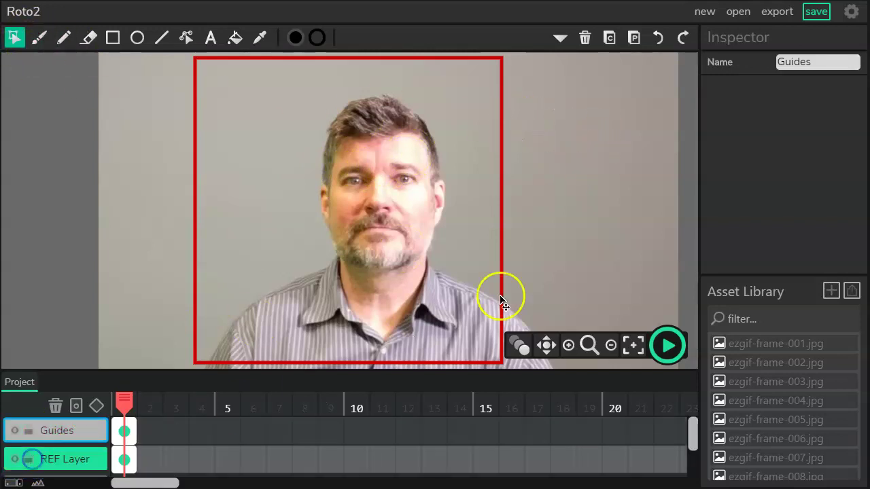
Drag the reference photo left to about -190, -25 so the face centres in the frame.
left_click(609, 224)
left_click_drag(609, 224, 591, 226)
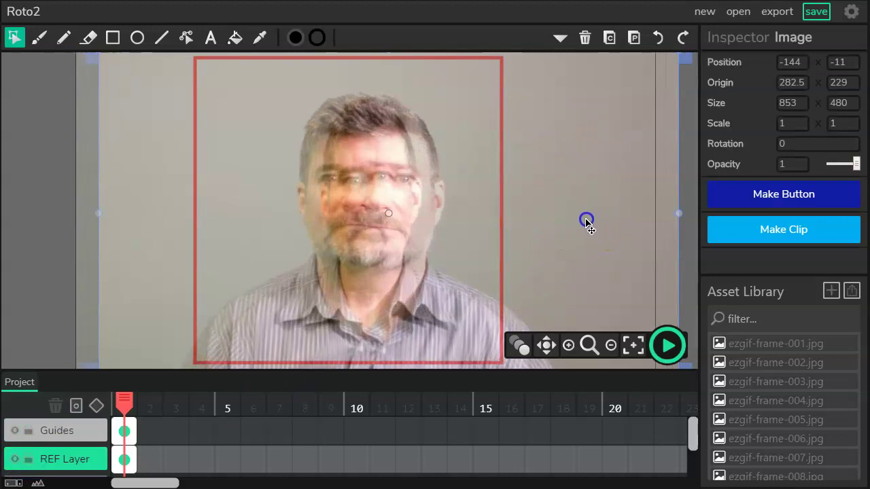
left_click_drag(586, 221, 578, 214)
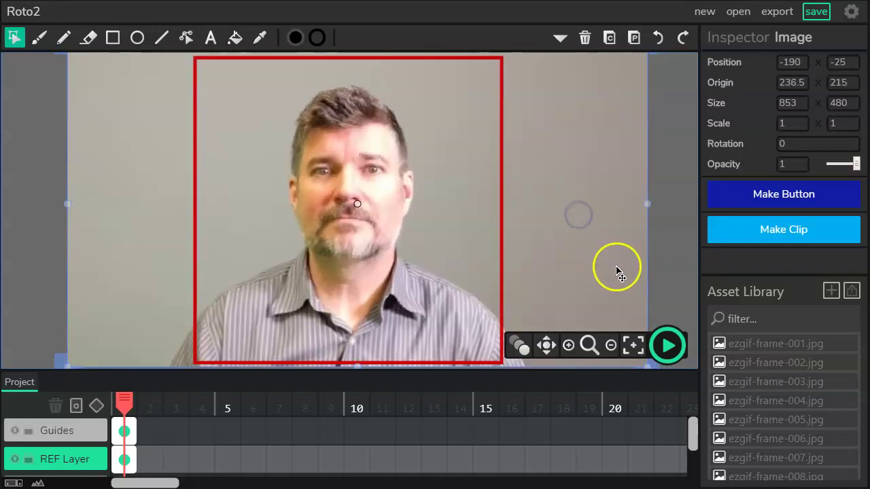
left_click(161, 38)
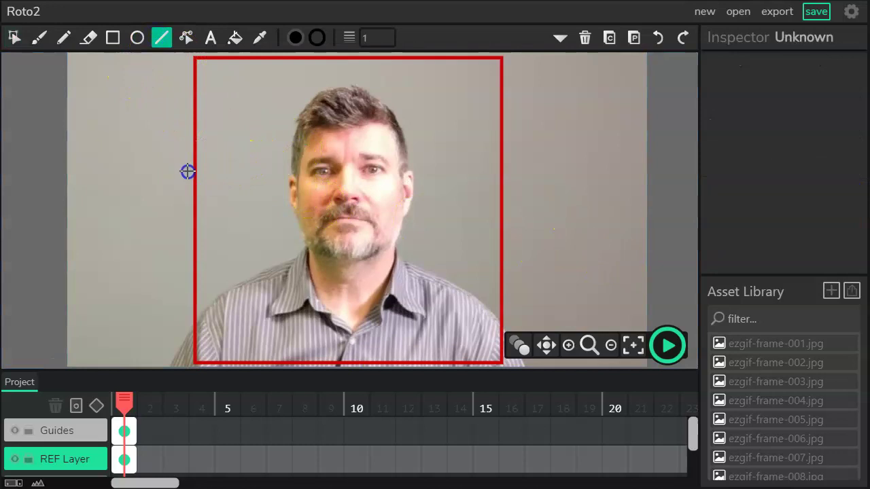
Draw black guide lines for the eyes (nudged up), face centre, head top and below the chin.
left_click_drag(188, 171, 536, 176)
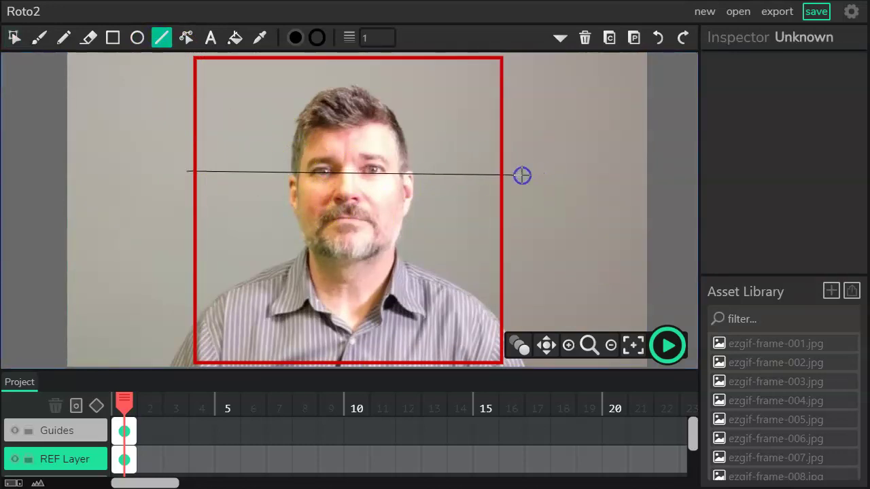
left_click(15, 39)
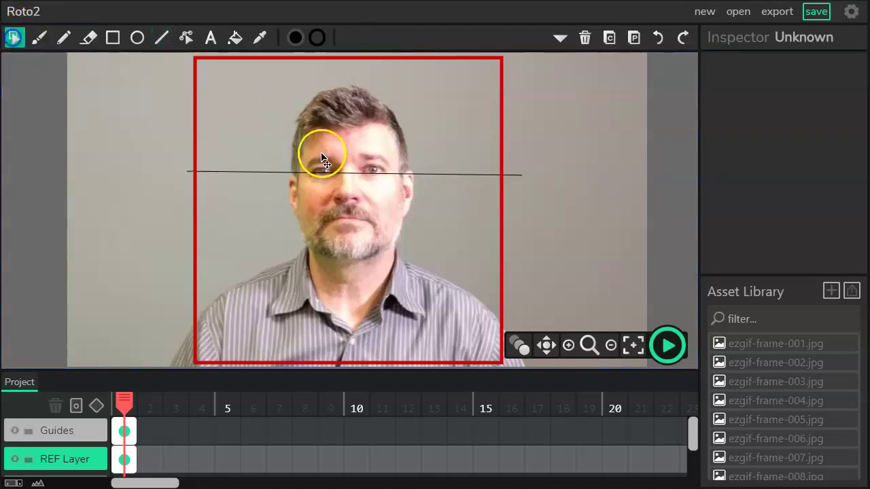
left_click(161, 38)
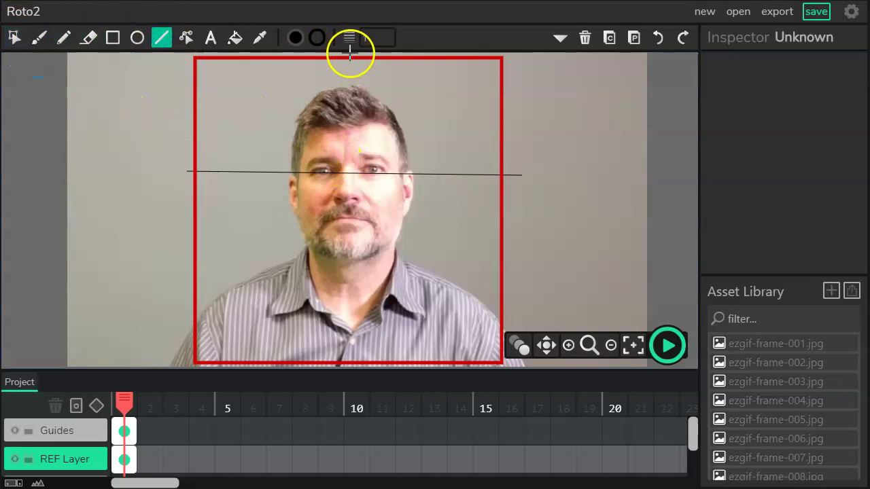
left_click_drag(349, 53, 345, 367)
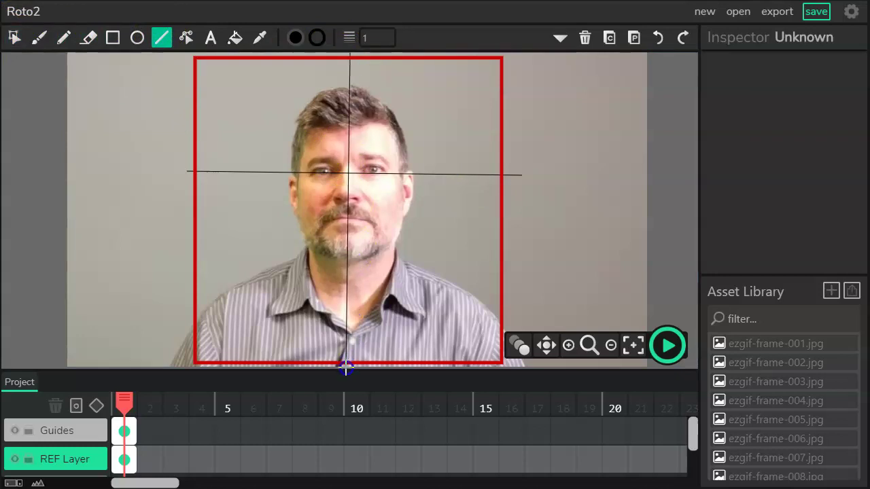
left_click(15, 38)
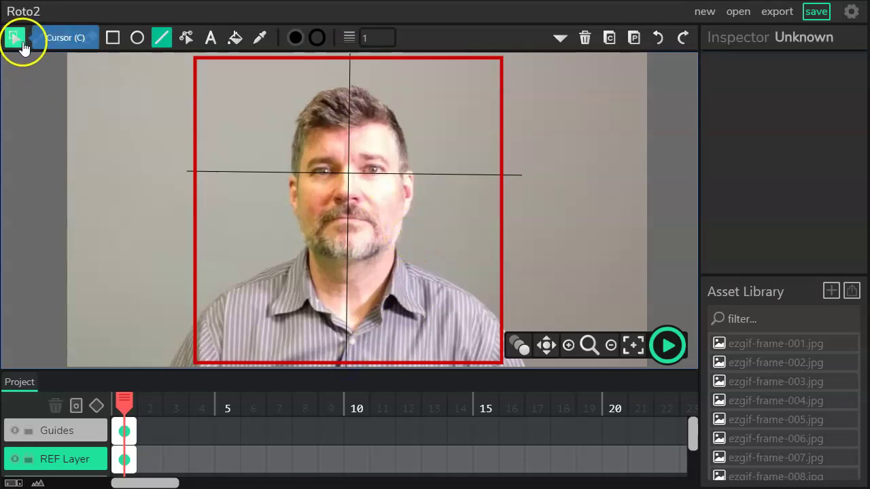
left_click(475, 177)
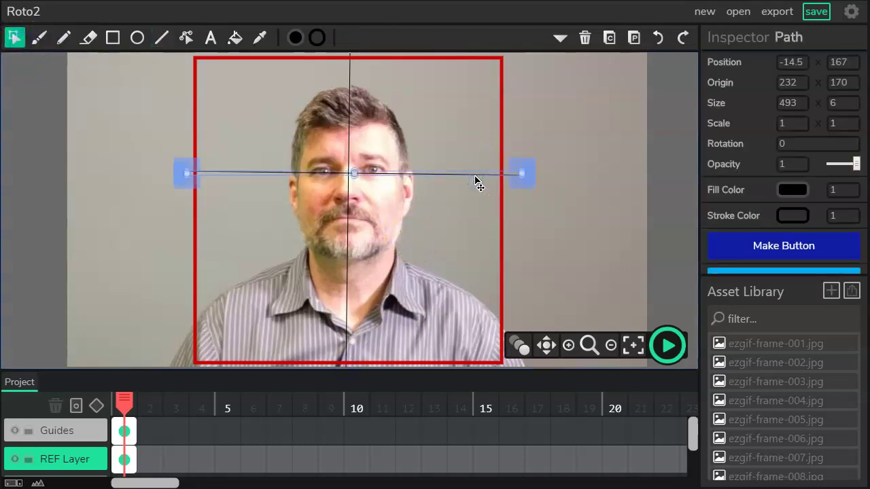
key("Up")
key("Up")
key("Up")
key("Up")
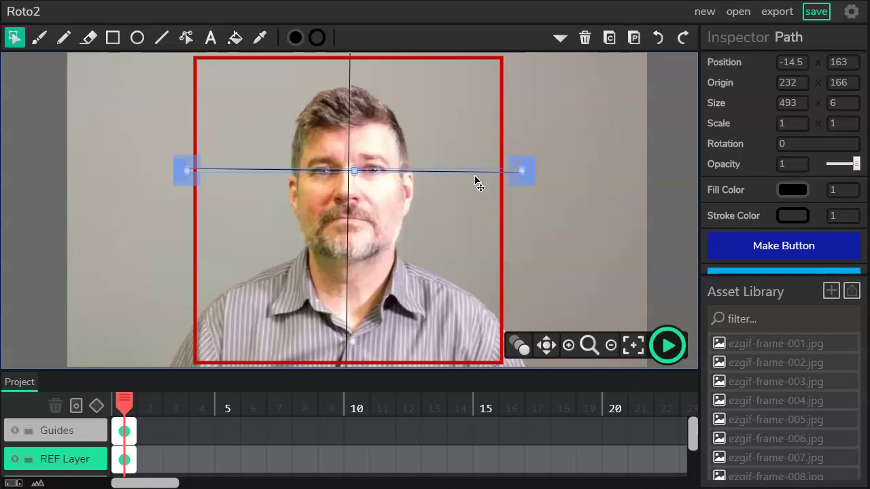
left_click(585, 163)
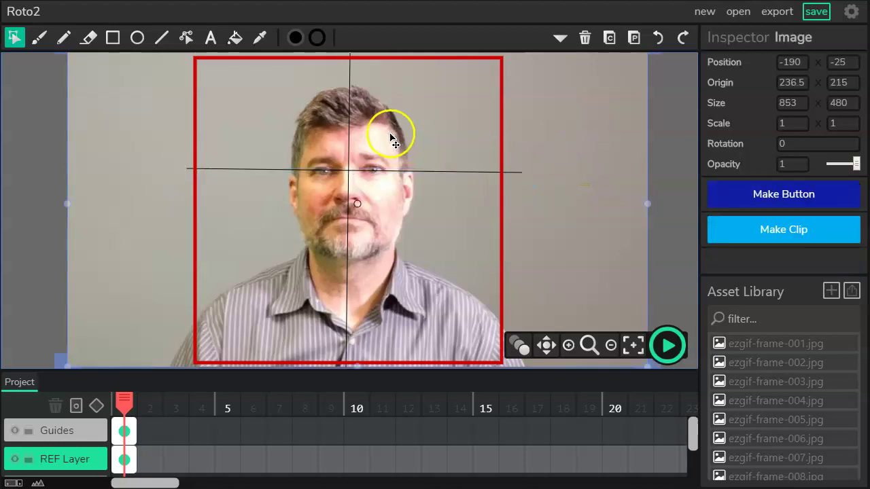
left_click(161, 38)
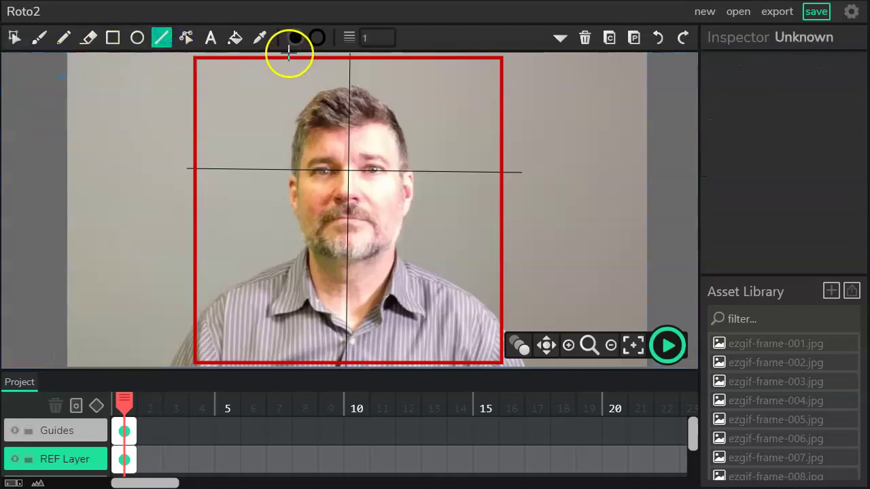
left_click_drag(165, 84, 533, 89)
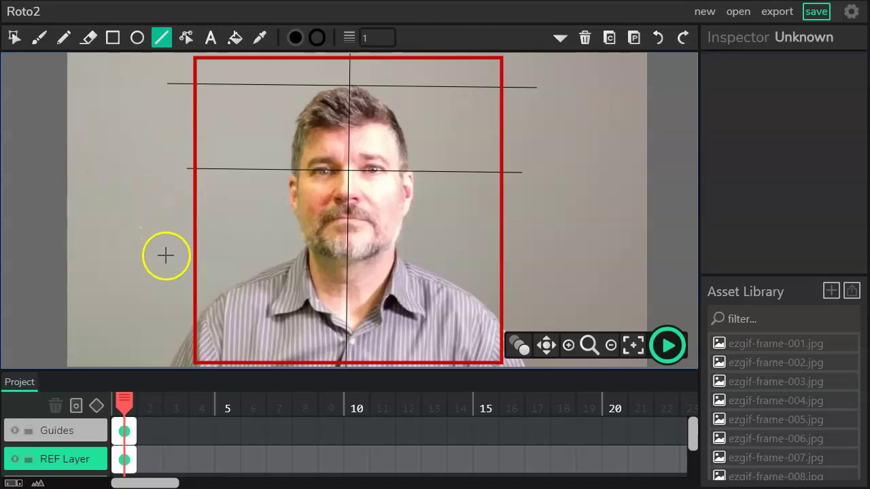
left_click_drag(166, 255, 549, 263)
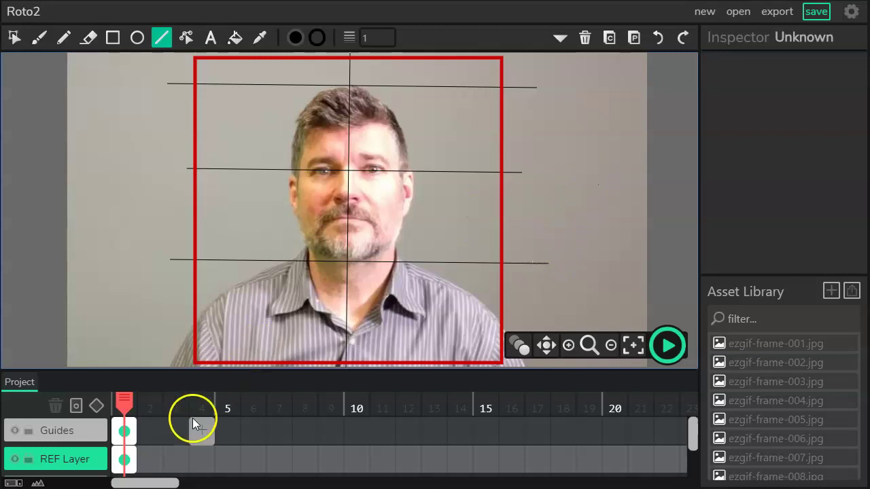
Lock the Guides layer and unlock the REF Layer.
left_click(27, 431)
left_click(81, 461)
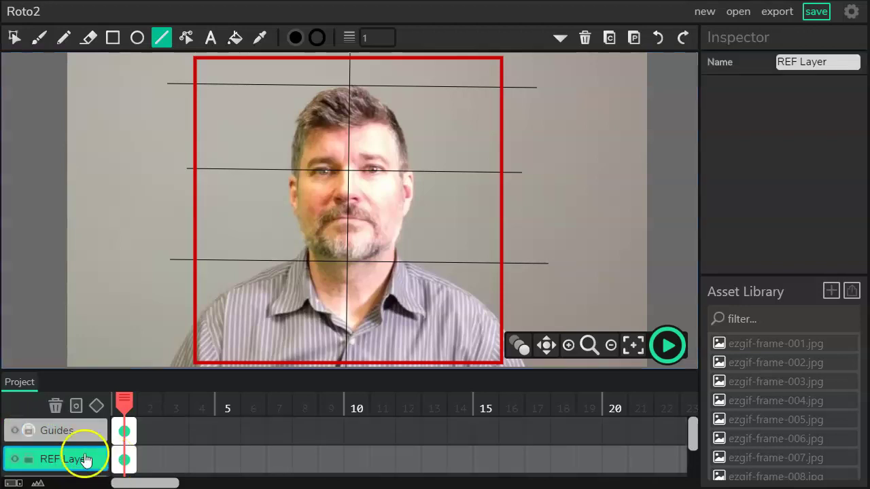
left_click(26, 462)
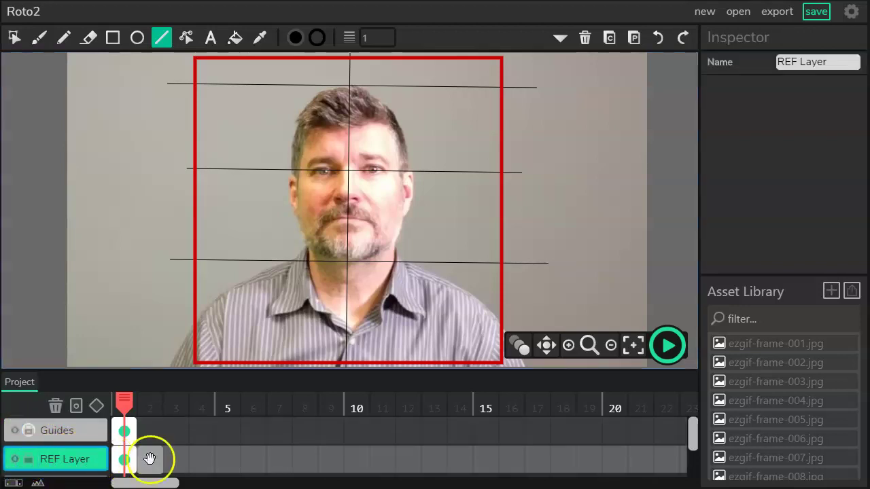
Bring photos in from the asset library, placing ezgif-frame-005.jpg into REF Layer frame 3.
left_click(758, 360)
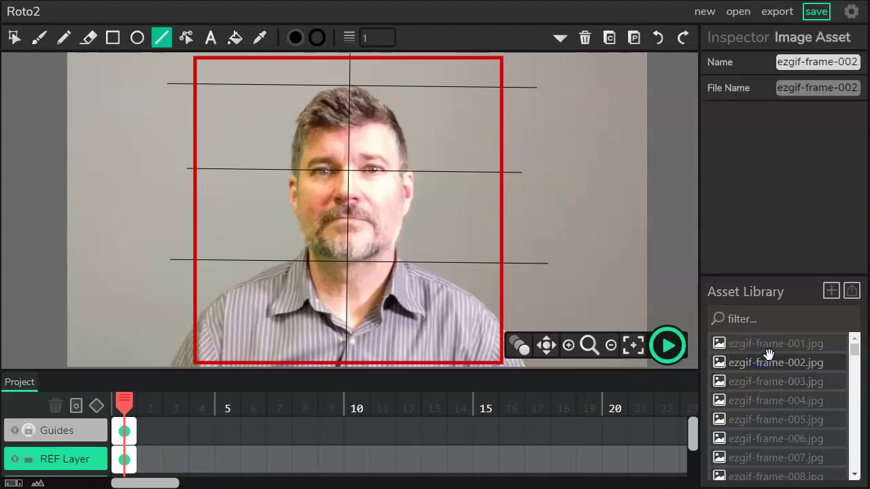
left_click(774, 344)
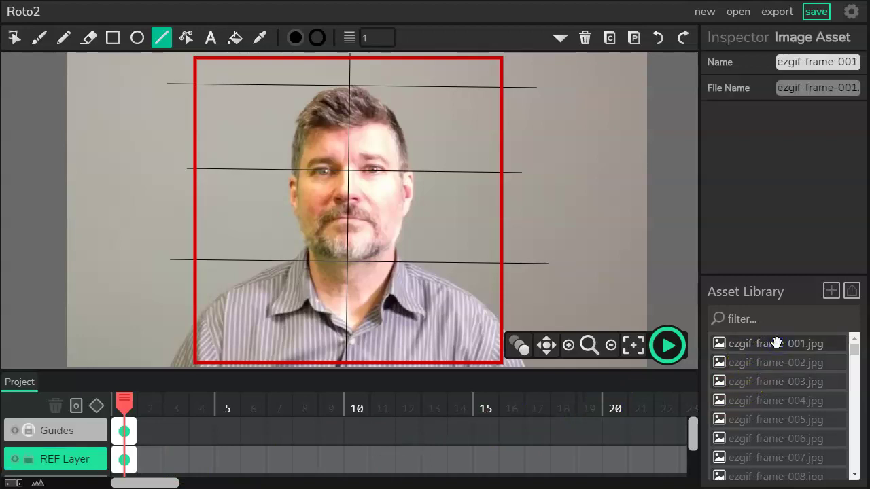
left_click_drag(775, 341, 148, 467)
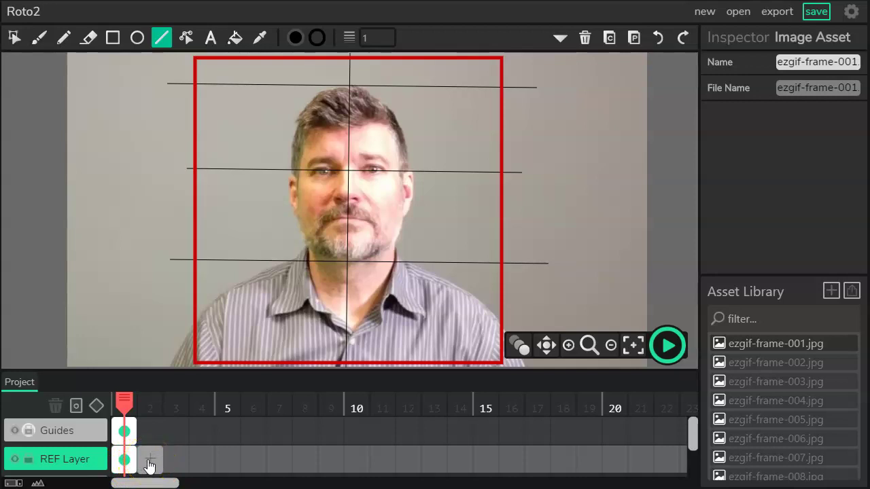
left_click(167, 459)
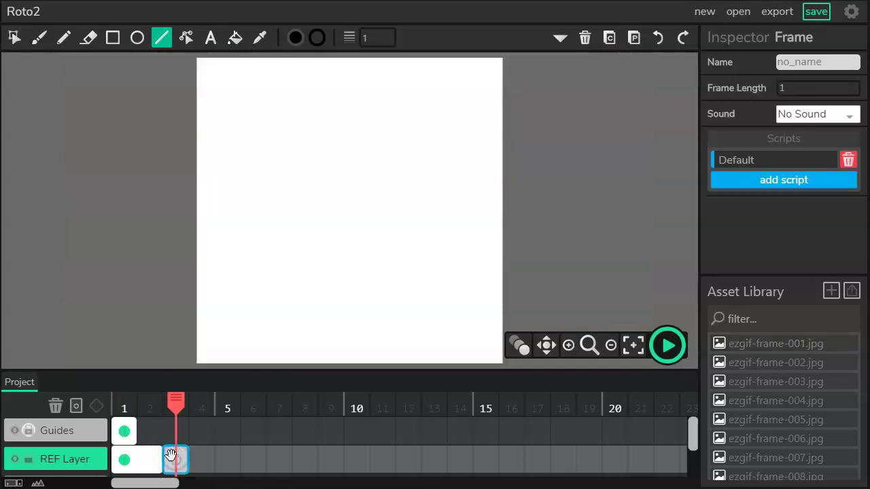
mouse_move(807, 414)
left_mouse_down()
mouse_move(813, 378)
mouse_move(800, 343)
left_mouse_up()
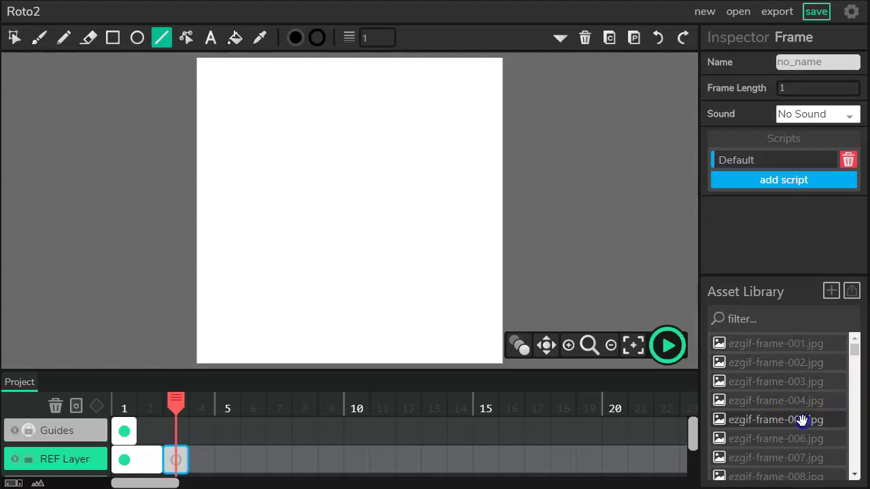
left_click_drag(802, 420, 354, 213)
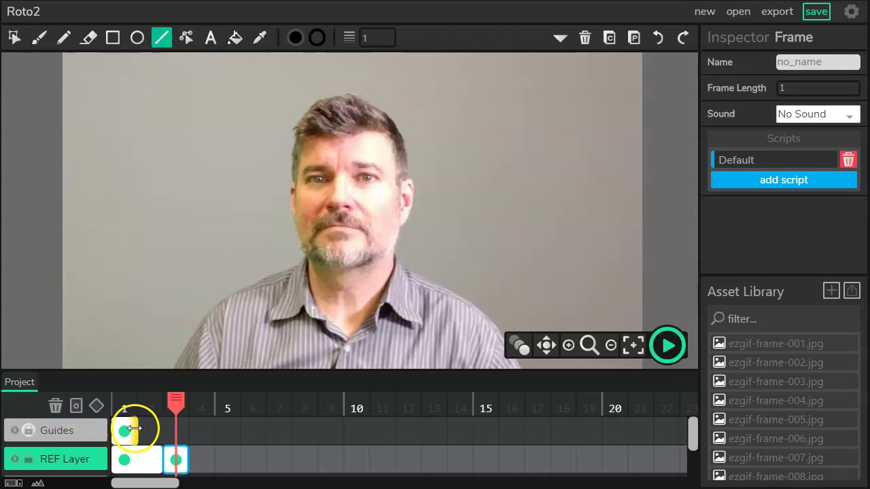
Stretch the Guides frame out to 26 frames long.
left_click_drag(134, 428, 671, 429)
left_click_drag(184, 479, 140, 478)
left_click(181, 461)
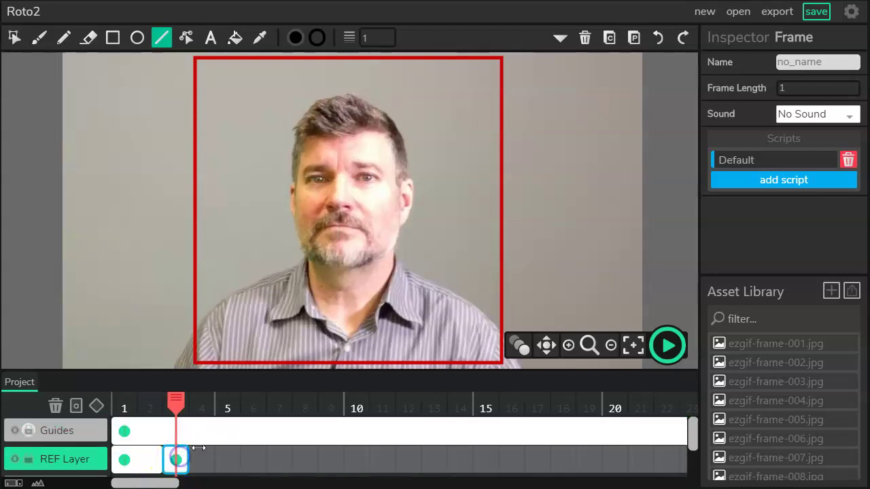
left_click(87, 440)
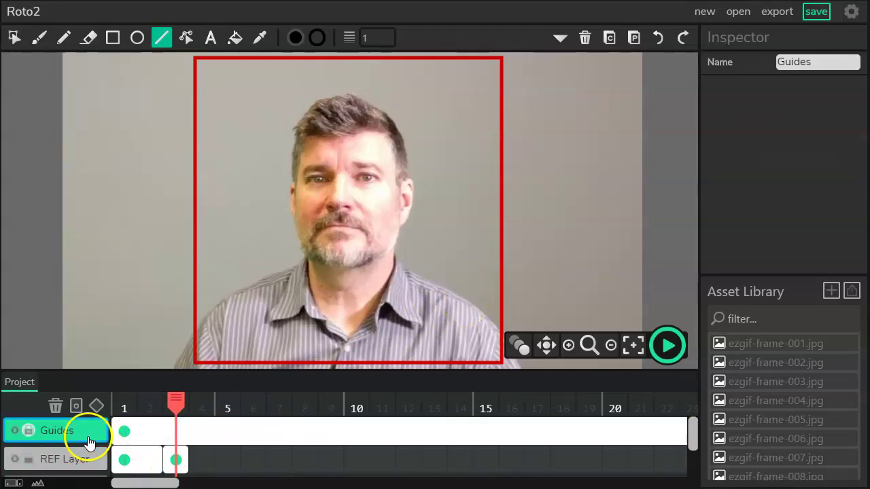
Test-select the photo and the four guide lines, toggling the REF Layer's visibility.
left_click(126, 431)
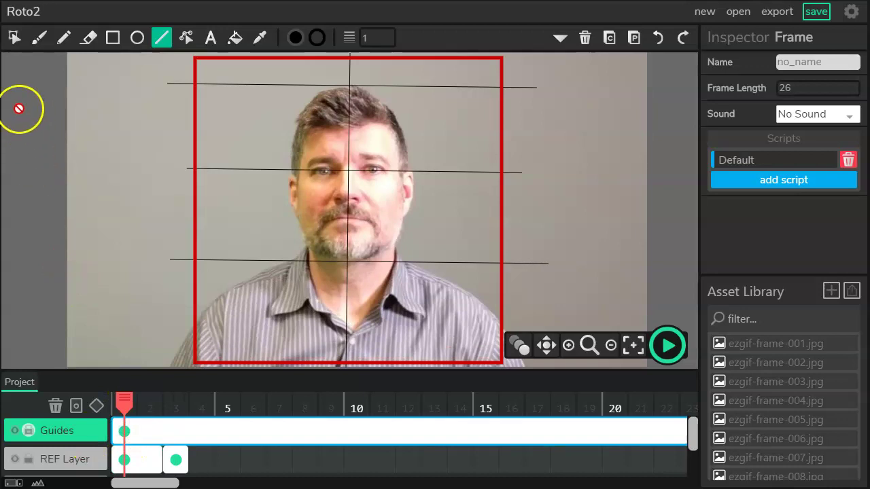
left_click(14, 37)
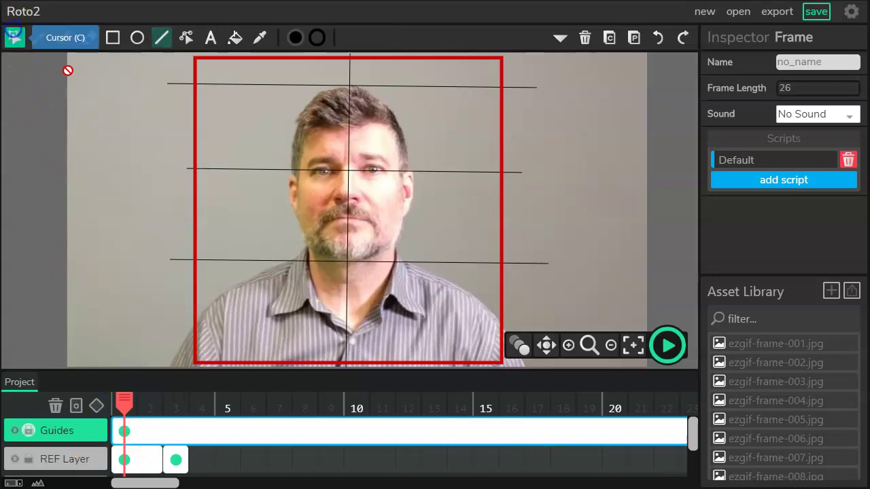
left_click(195, 155)
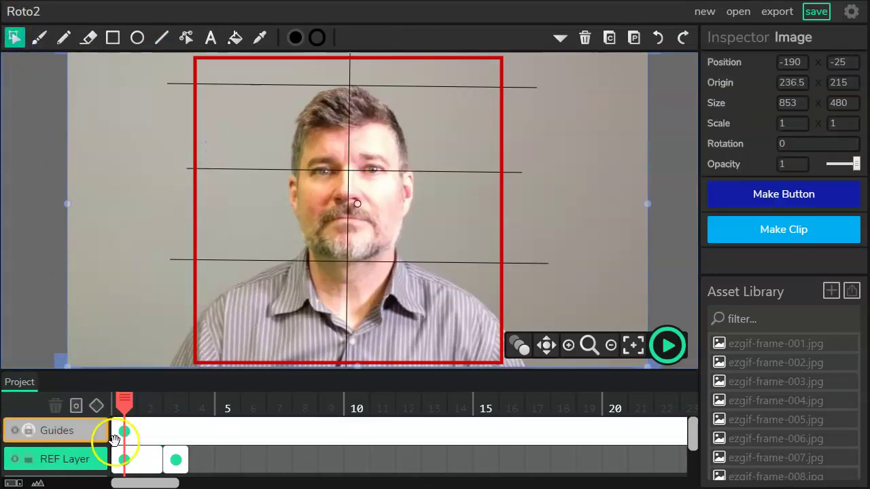
left_click(15, 459)
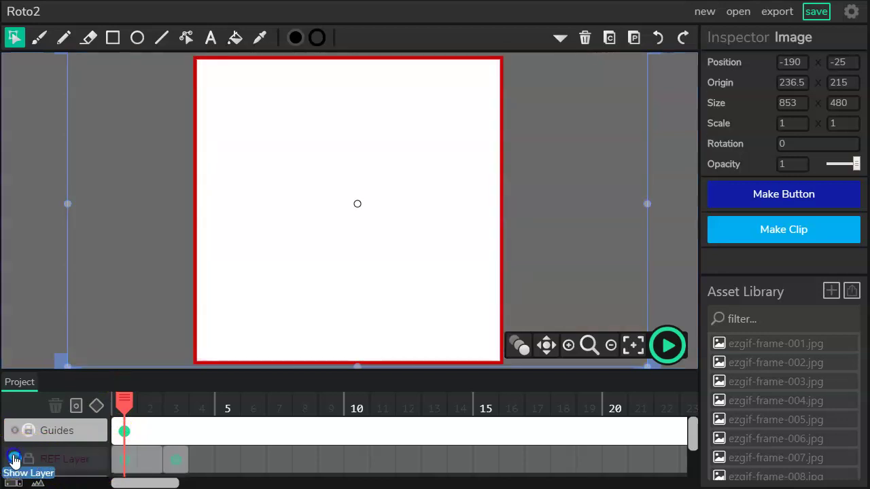
left_click(14, 459)
left_click(45, 462)
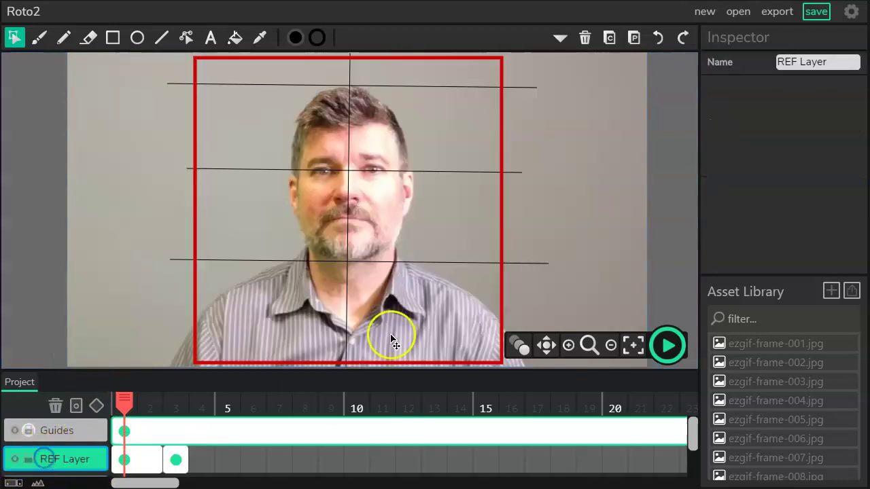
left_click(348, 256)
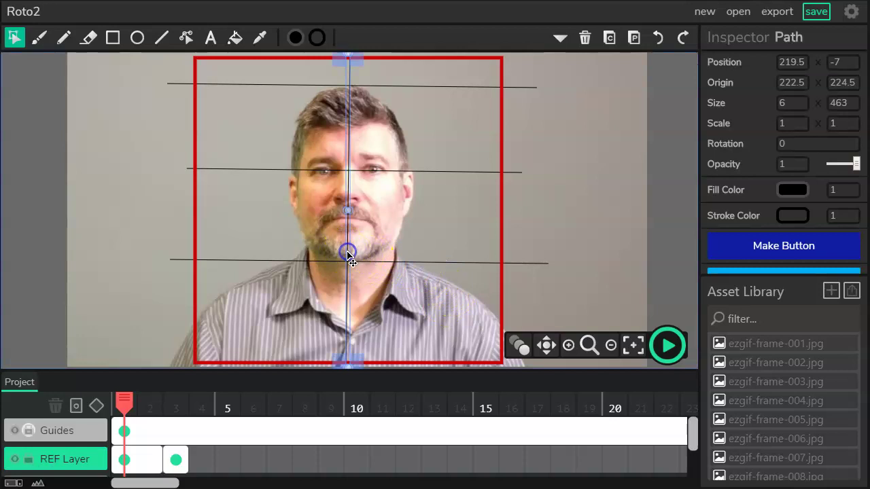
left_click(374, 262, "shift")
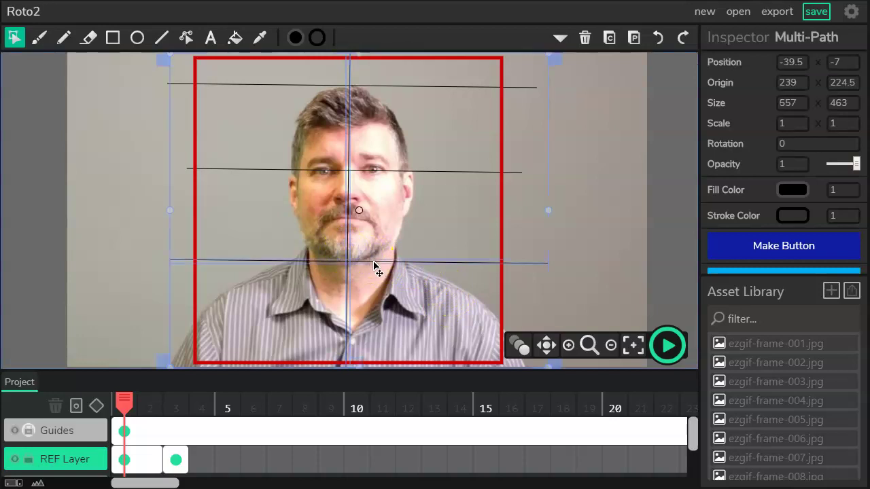
left_click(429, 170, "shift")
left_click(457, 87, "shift")
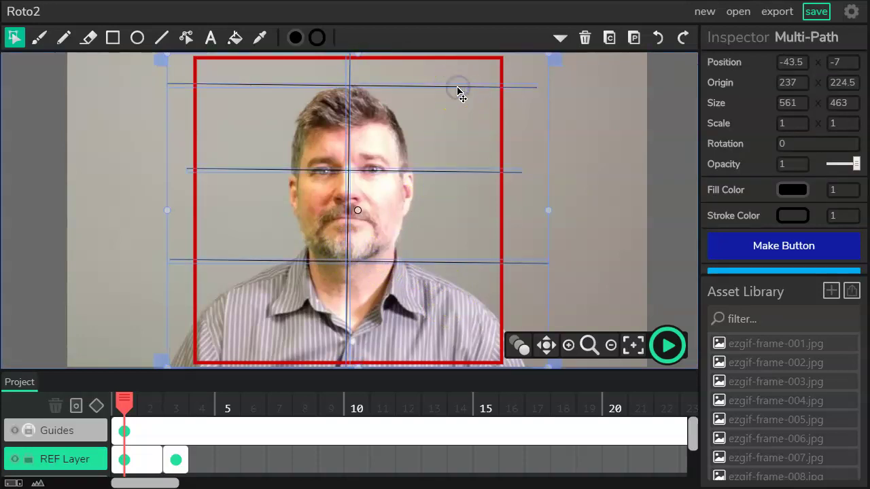
left_click(460, 89)
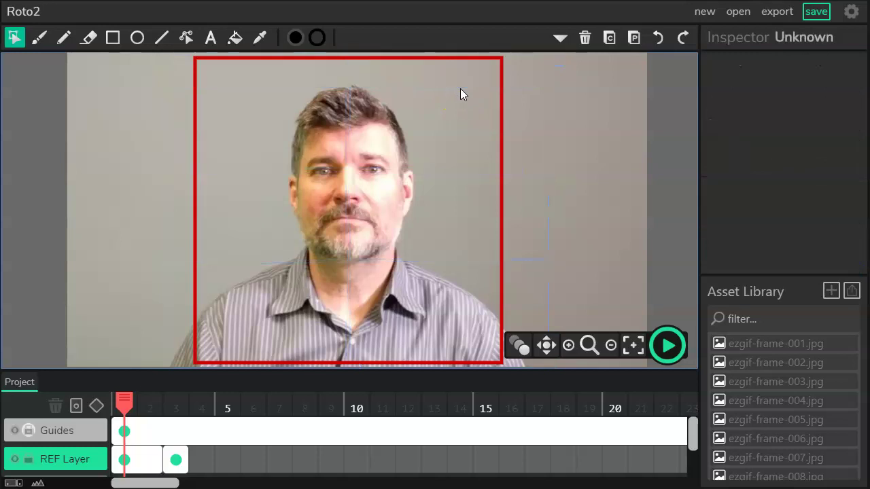
Select the Guides layer and frame, toggle its visibility, and lock it.
left_click(82, 436)
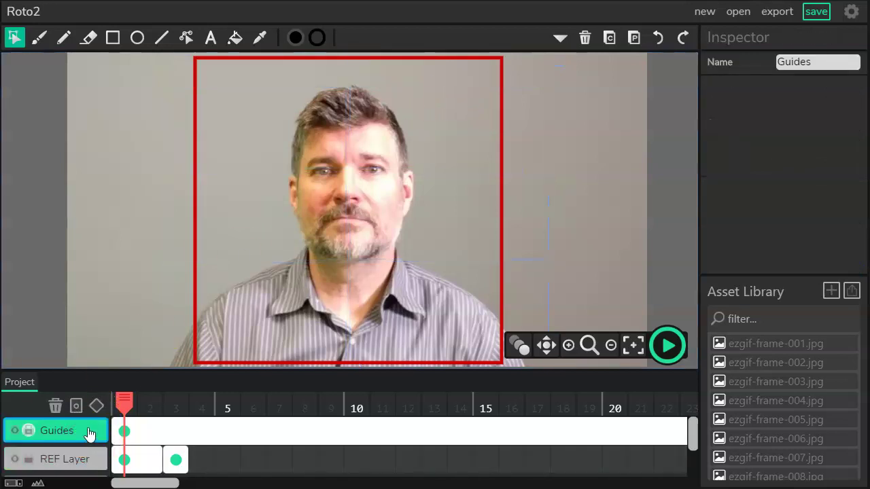
left_click(89, 433)
left_click(158, 424)
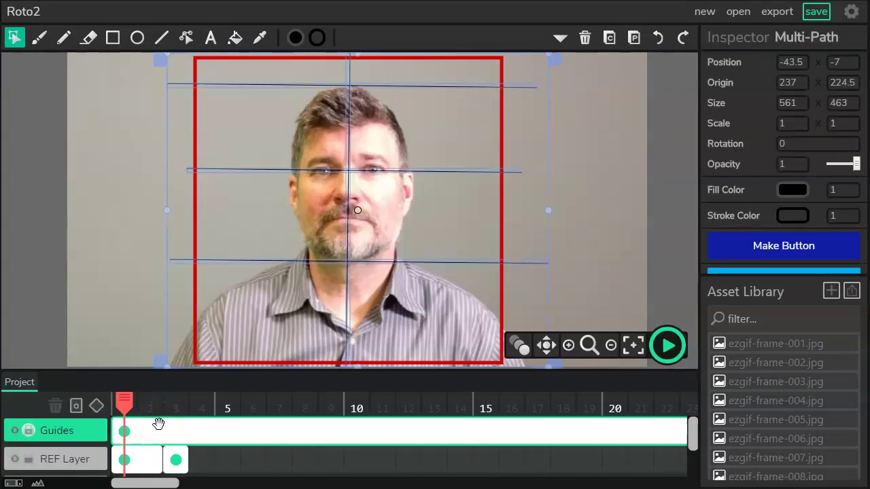
left_click(146, 445)
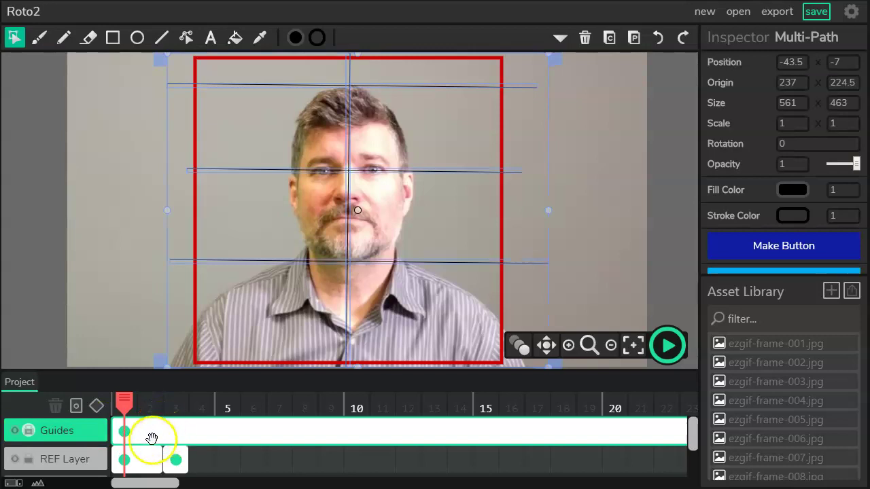
left_click(14, 432)
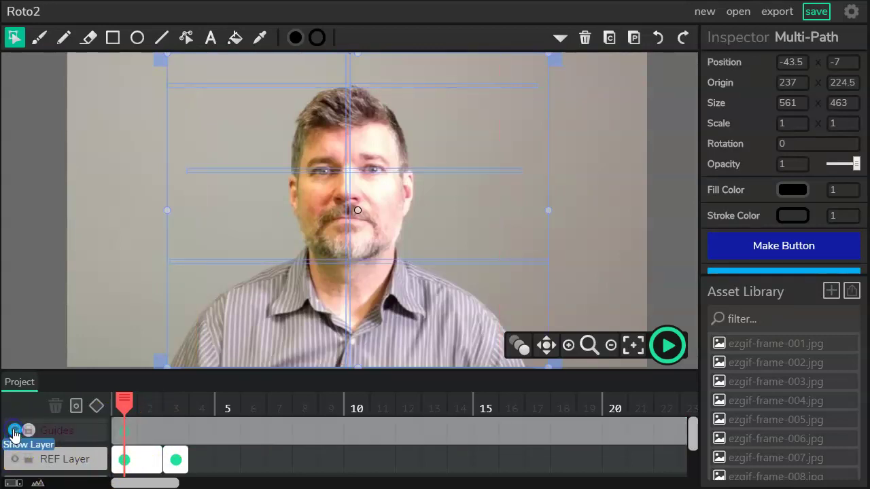
left_click(14, 432)
left_click(59, 326)
left_click(134, 339)
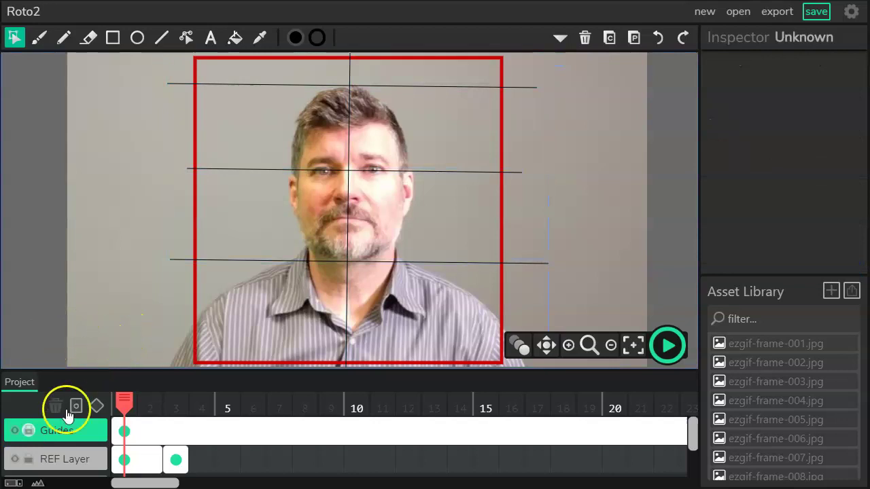
left_click(204, 442)
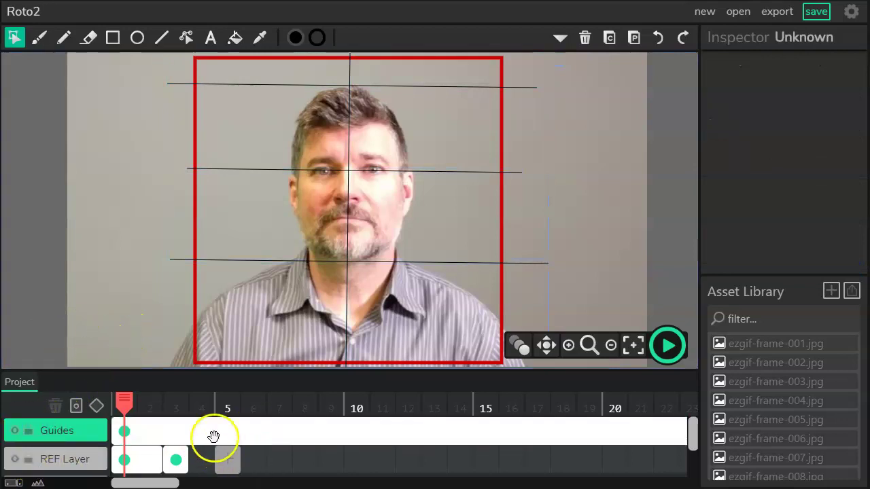
Nudge the frame-3 reference photo with arrow keys to position -189, -26.
left_click(175, 459)
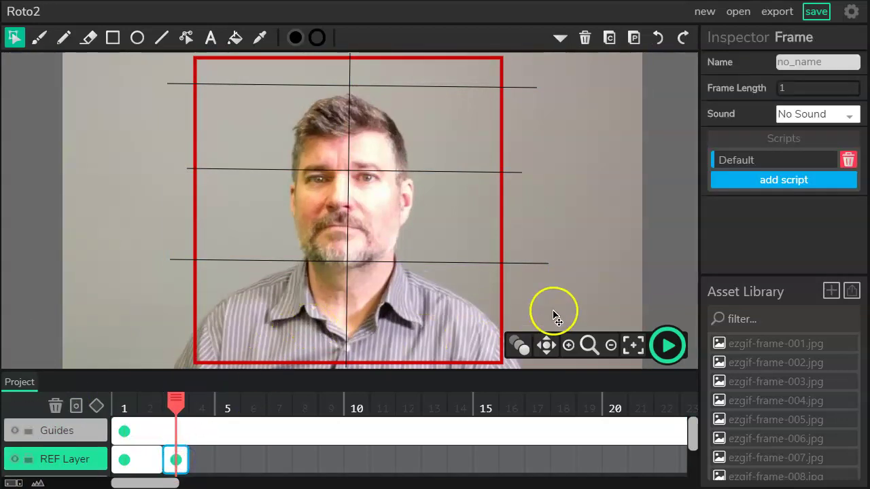
left_click(579, 289)
key("Right")
key("Right")
key("Right")
key("Right")
key("Right")
key("Right")
key("Right")
key("Right")
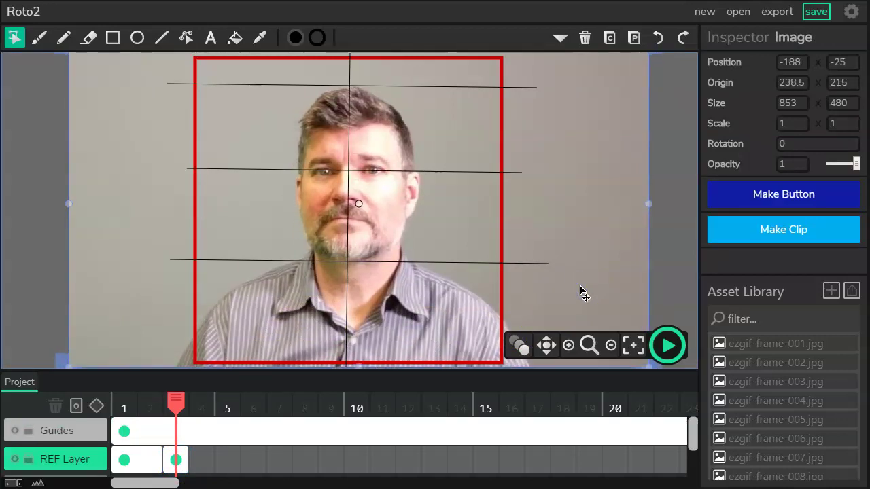
key("Up")
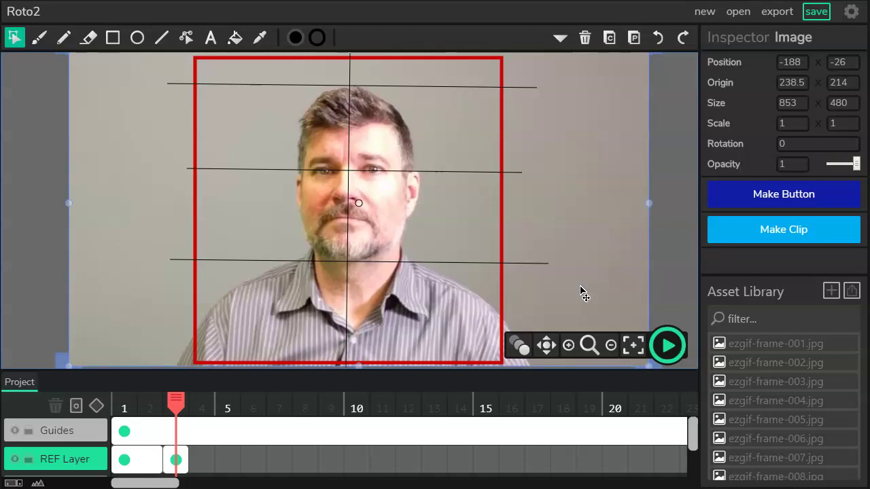
key("Left")
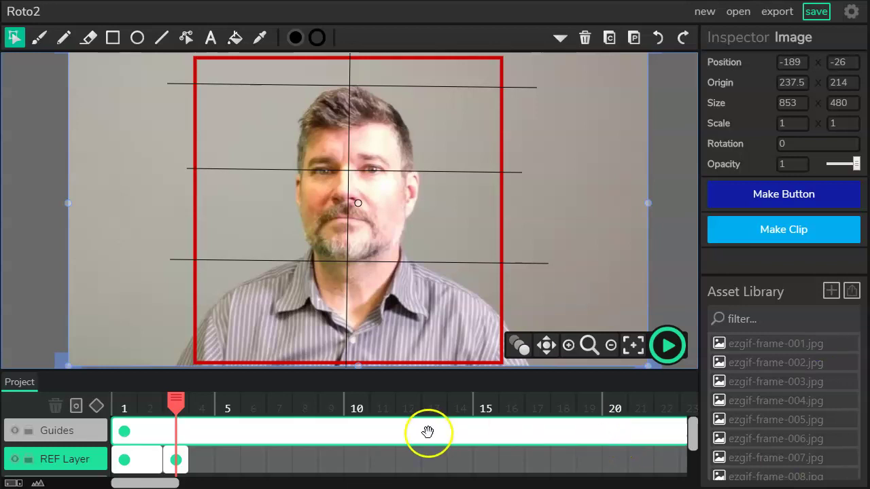
Put ezgif-frame-010.jpg into a new blank REF Layer frame 5.
left_click(224, 462)
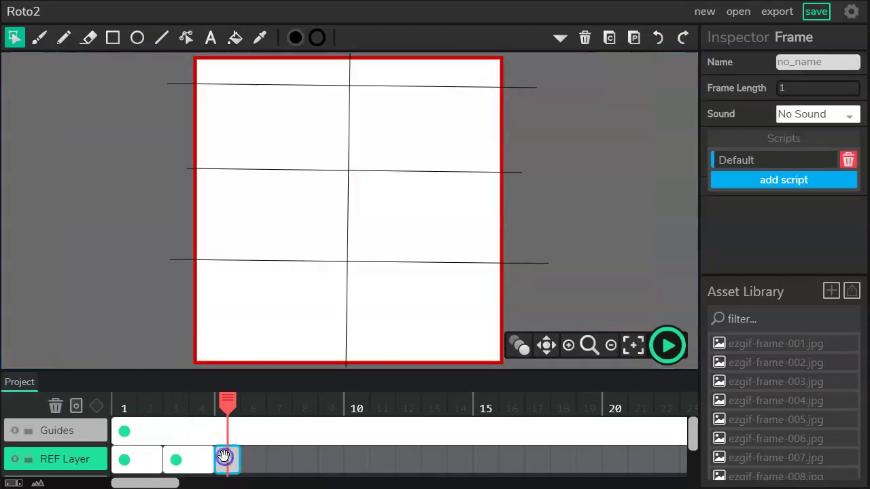
scroll(800, 442, "down", 3)
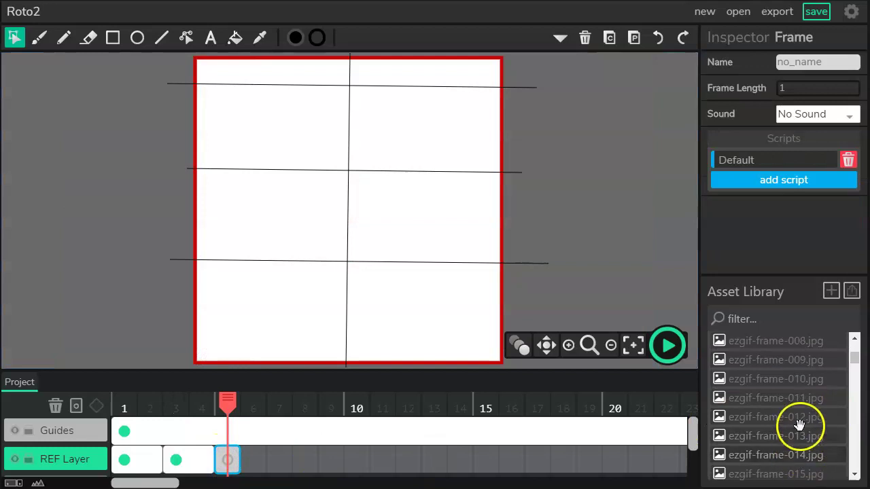
left_click_drag(797, 384, 347, 208)
Nudge that photo to -203, -27 and add a blank REF frame at 7.
left_click(394, 224)
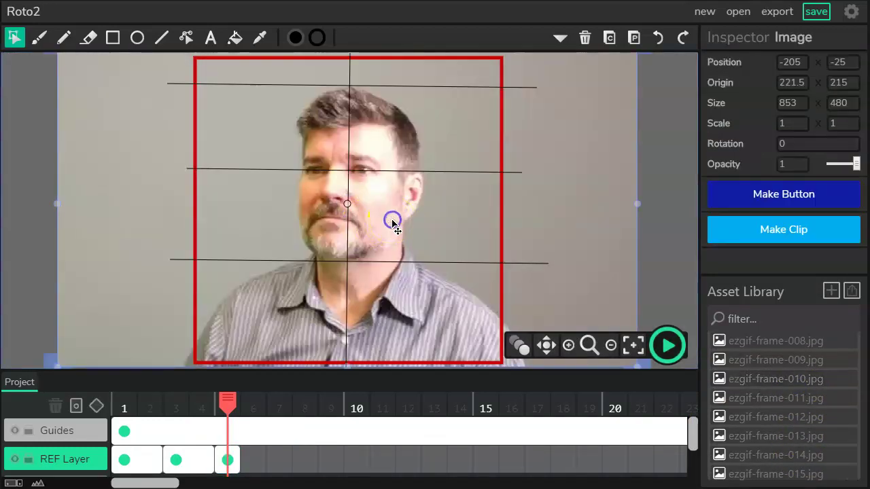
key("Right")
key("Right")
key("Right")
key("Right")
key("Right")
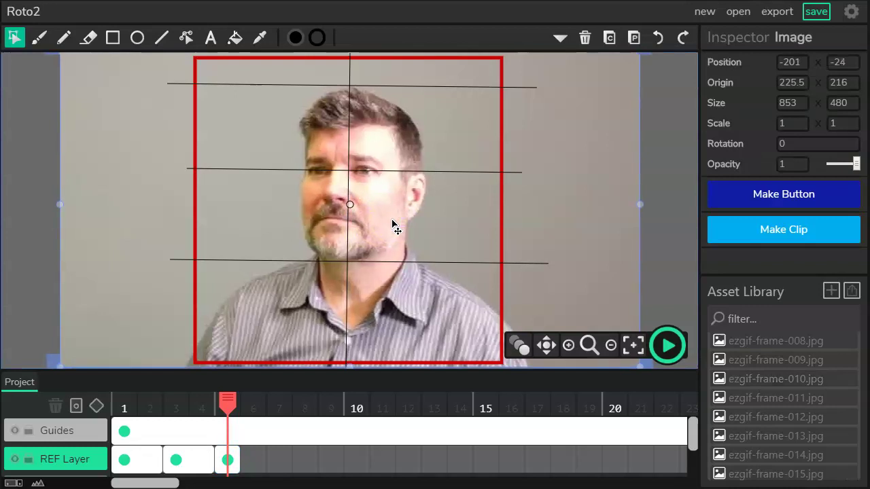
key("Left")
key("Left")
key("Left")
key("Up")
key("Up")
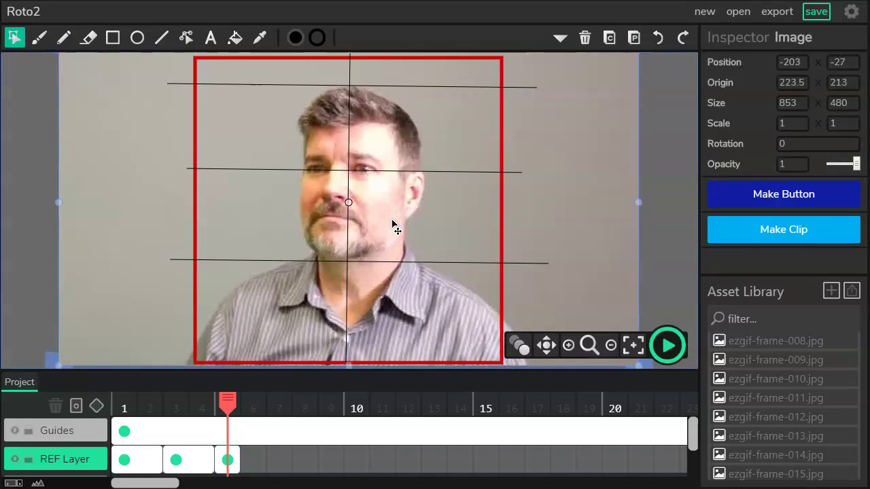
key("Left")
left_click(365, 442)
left_click(280, 460)
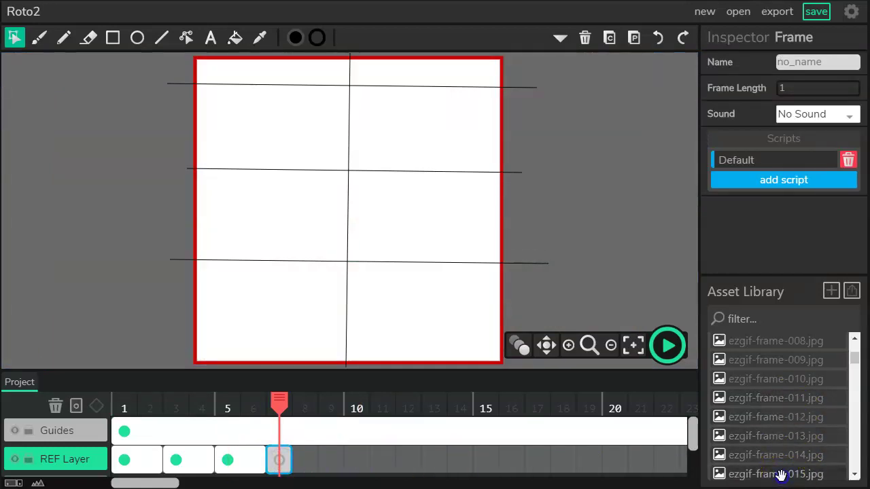
Place ezgif-frame-015.jpg on frame 7 and nudge it to -249, -33 to match the guides.
left_click_drag(780, 474, 347, 211)
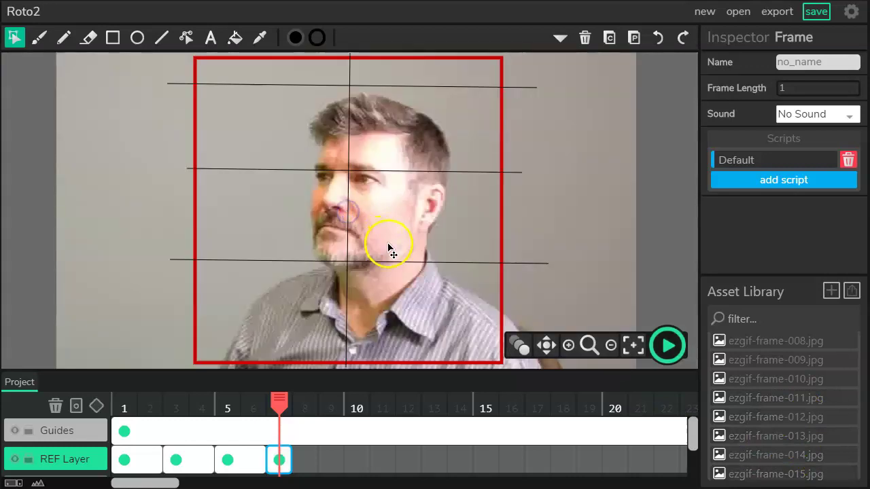
left_click(384, 222)
key("Left")
key("Left")
key("Up")
key("Up")
key("Up")
key("Up")
key("Up")
key("Up")
key("Up")
key("Up")
key("Up")
key("Up")
key("Up")
key("Up")
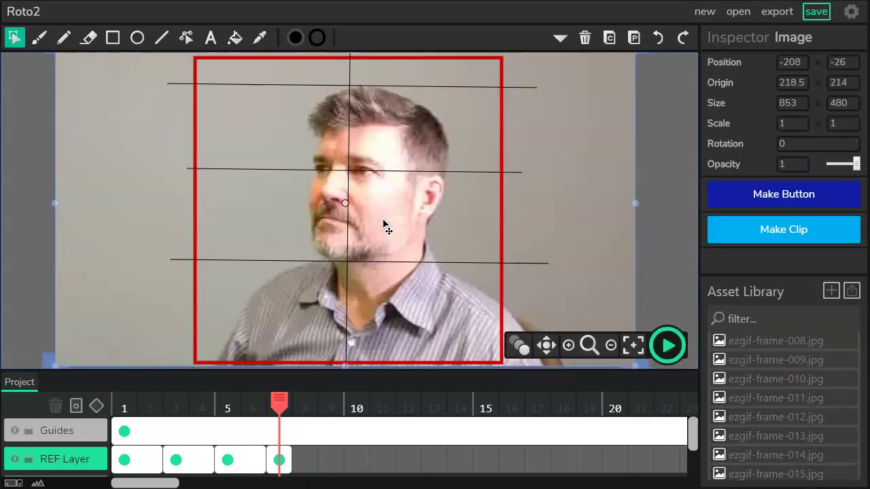
key("Up")
key("Up")
key("Up")
key("Up")
key("Up")
key("Up")
key("Up")
key("Up")
key("Up")
key("Up")
key("Left")
key("Left")
key("Left")
key("Left")
key("Left")
key("Left")
key("Left")
key("Left")
key("Left")
key("Left")
key("Left")
key("Up")
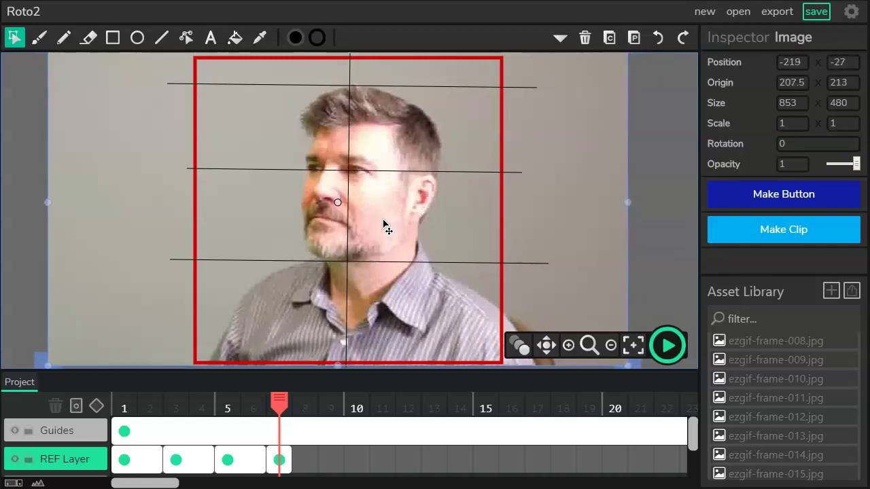
key("Left")
key("Left")
key("Left")
key("Left")
key("Left")
key("Left")
key("Left")
key("Left")
key("Left")
key("Left")
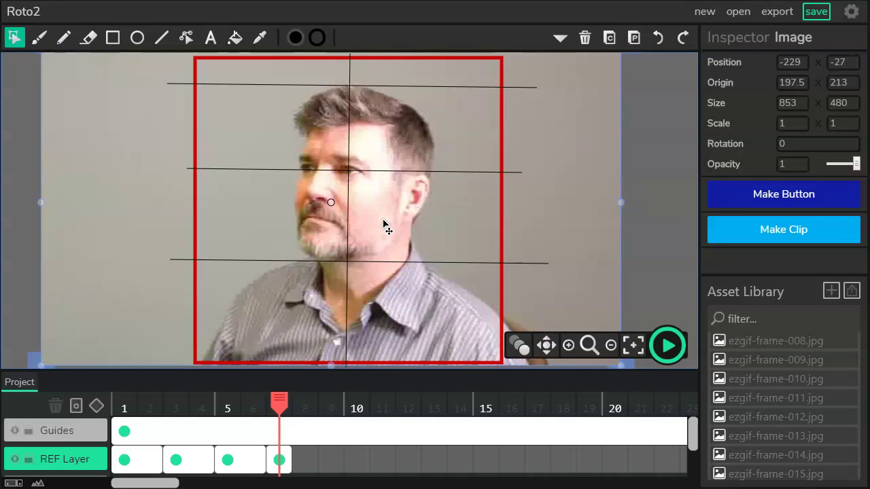
key("Left")
key("Left")
key("Left")
key("Left")
key("Left")
key("Left")
key("Left")
key("Left")
key("Left")
key("Left")
key("Up")
key("Up")
key("Up")
key("Up")
key("Up")
key("Up")
key("Up")
key("Up")
key("Up")
key("Up")
key("Left")
key("Left")
key("Left")
key("Left")
key("Left")
key("Left")
key("Left")
key("Left")
key("Left")
key("Left")
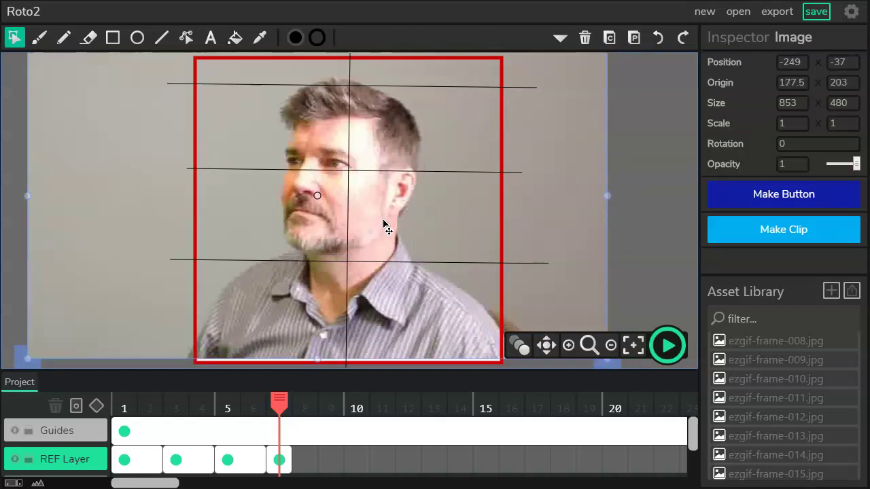
key("Down")
key("Down")
key("Down")
key("Down")
key("Down")
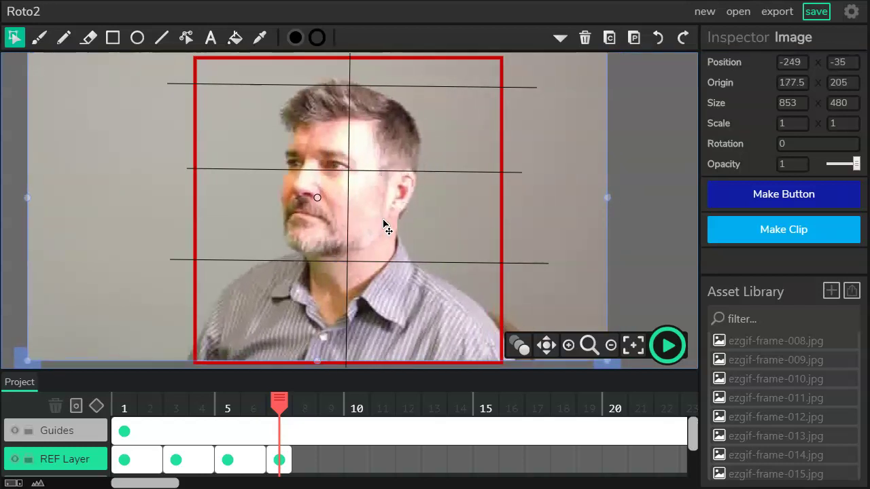
key("Up")
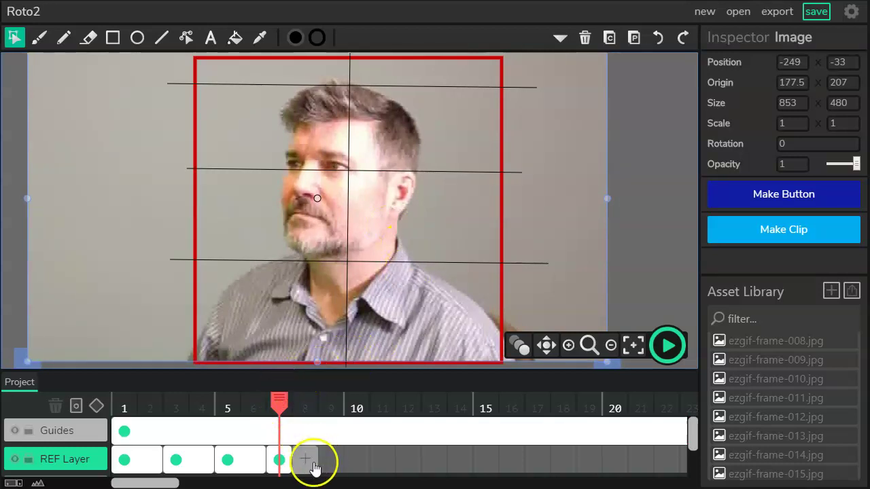
Extend REF frame 7 to two frames and scrub the timeline to check alignment.
left_click(285, 460)
left_click(305, 459)
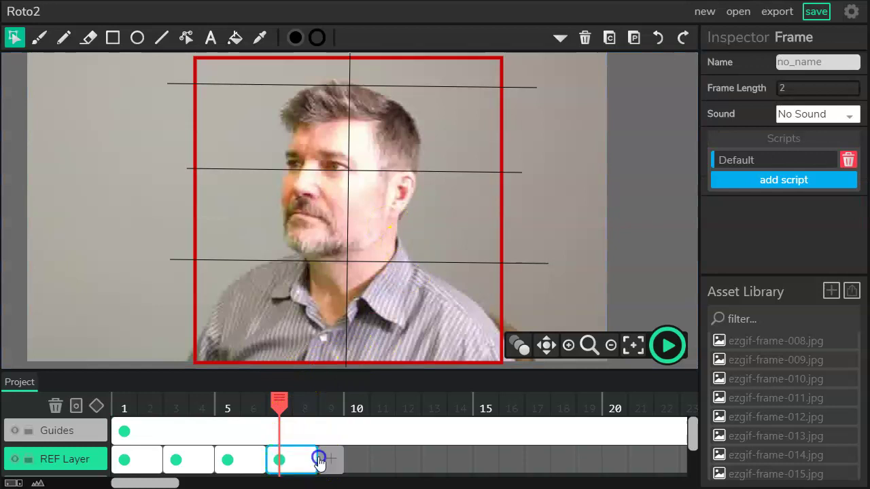
left_click_drag(283, 408, 145, 399)
Return the playhead to frame 1 and add a new layer named Draw.
left_click(178, 432)
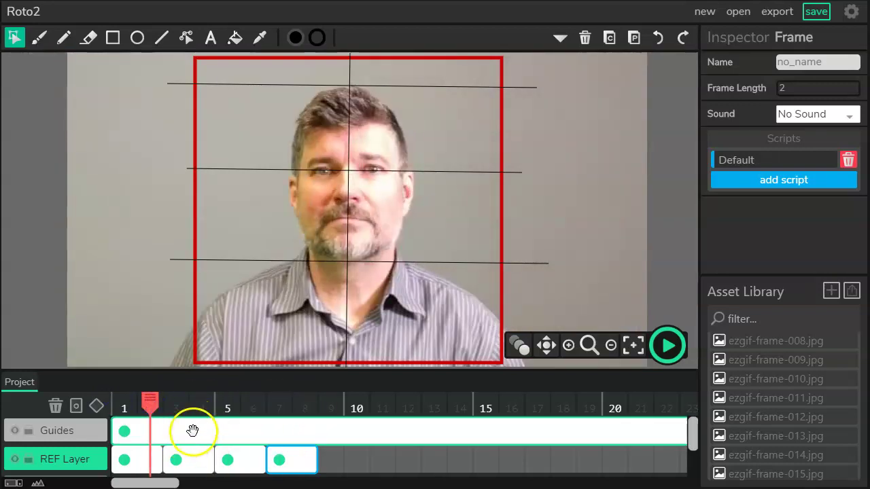
left_click(150, 402)
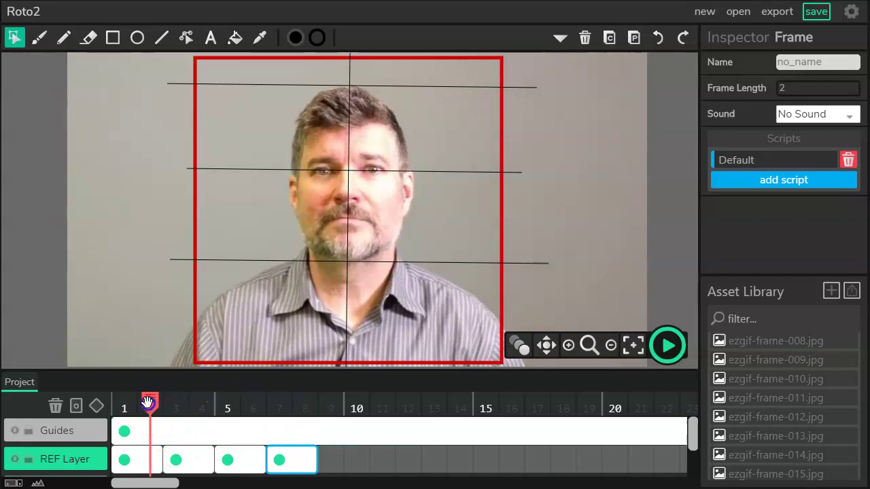
left_click_drag(147, 398, 124, 401)
scroll(44, 446, "down", 1)
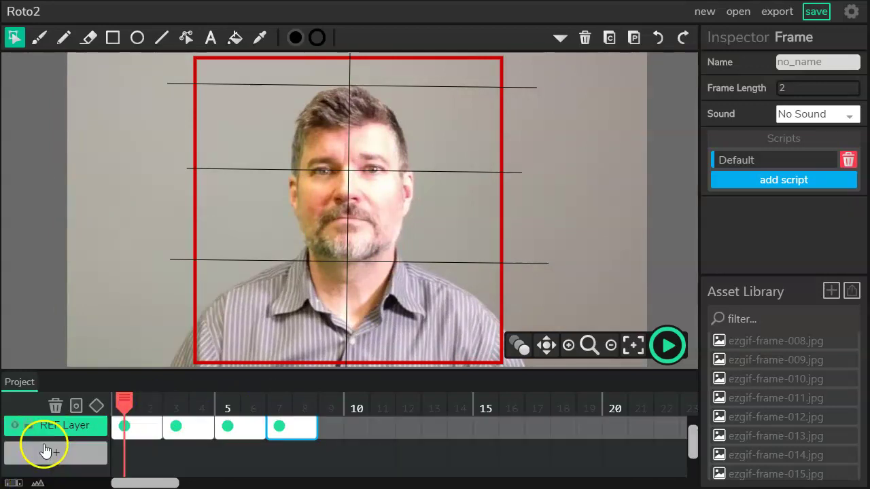
left_click(45, 447)
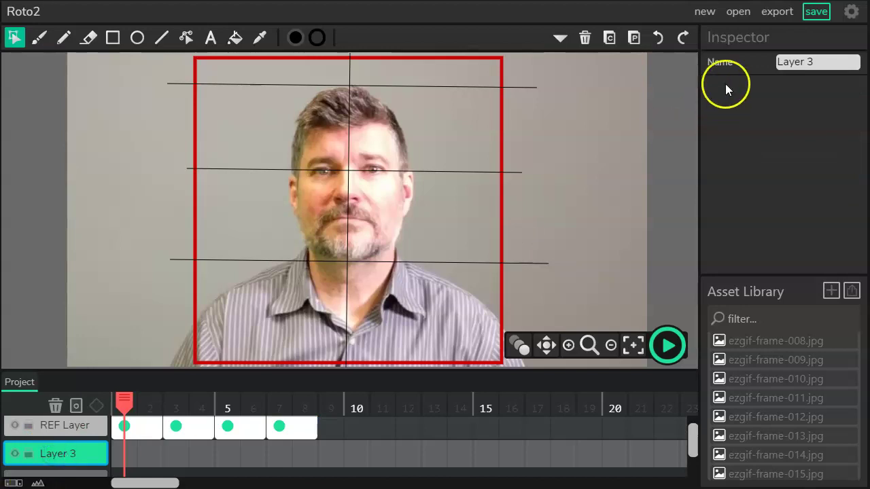
left_click_drag(826, 62, 721, 62)
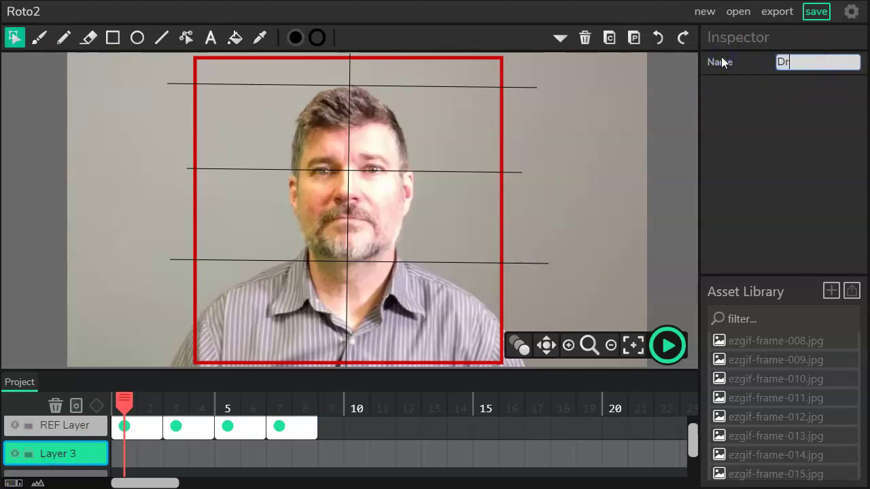
left_click(27, 456)
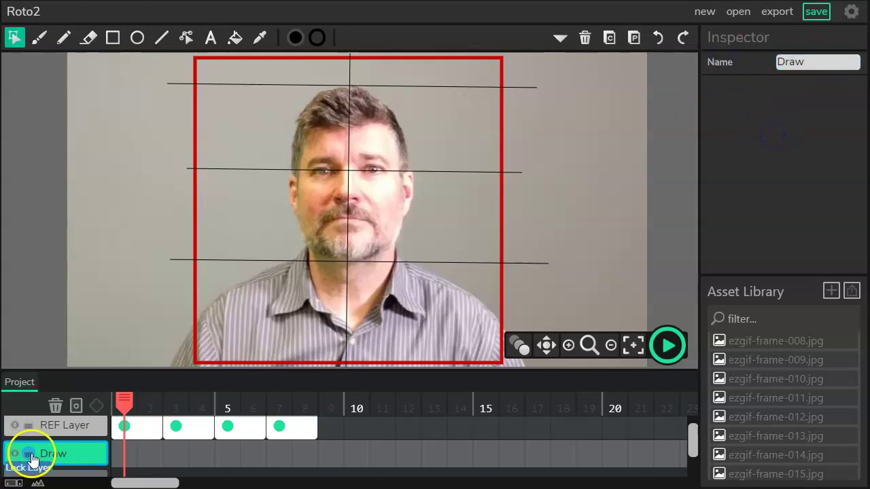
left_click(55, 454)
scroll(55, 432, "up", 1)
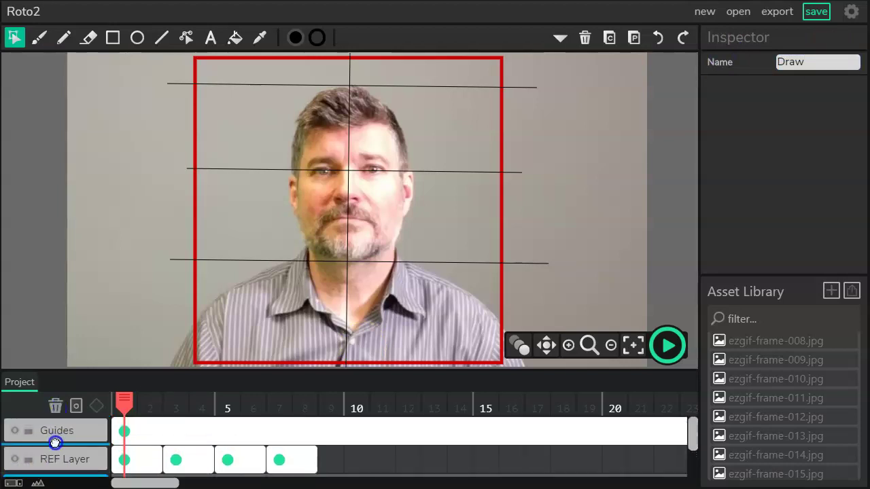
Move Draw above Guides, hide and lock Guides, and select Draw's first frame.
left_click(55, 440)
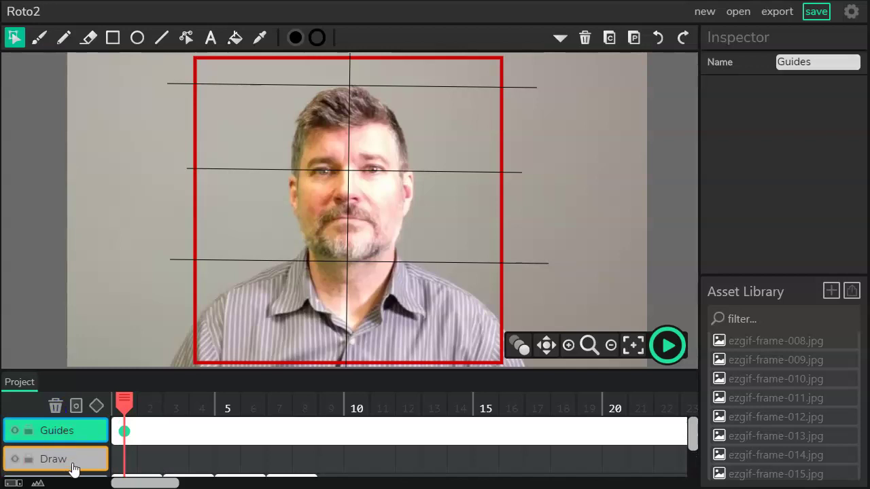
left_click(71, 460)
left_click_drag(70, 460, 70, 421)
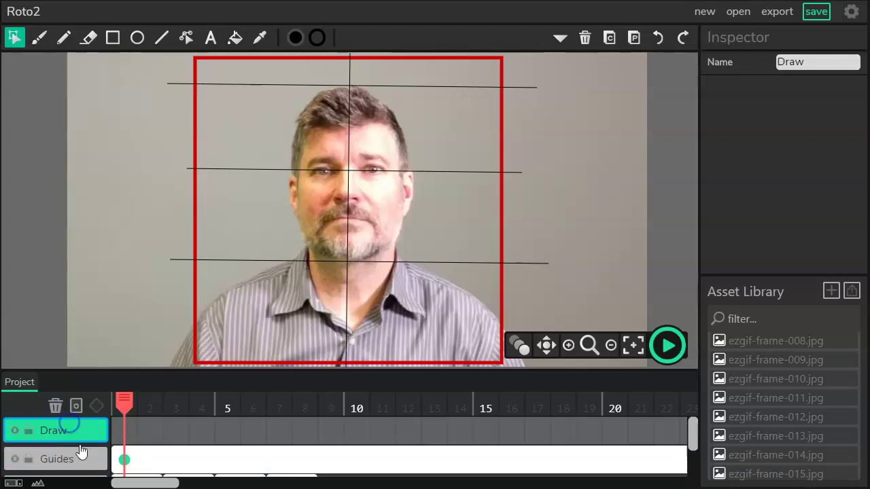
left_click(18, 465)
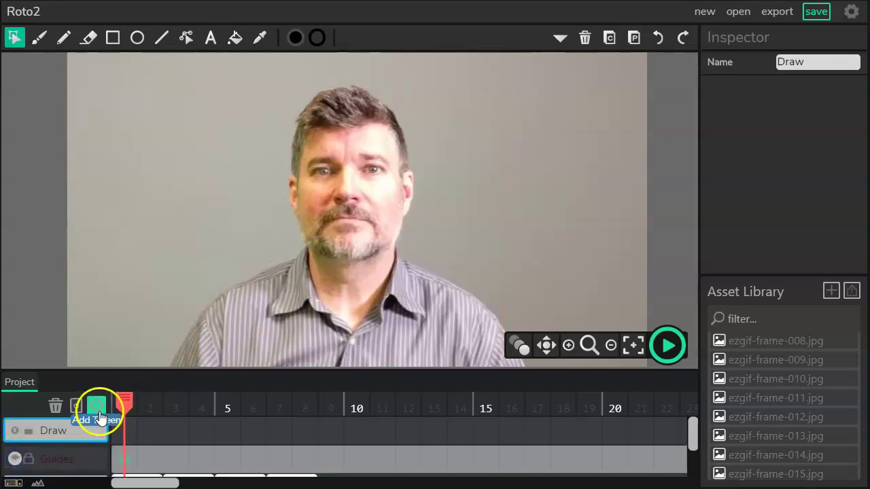
scroll(68, 441, "down", 1)
left_click(72, 445)
scroll(72, 449, "up", 1)
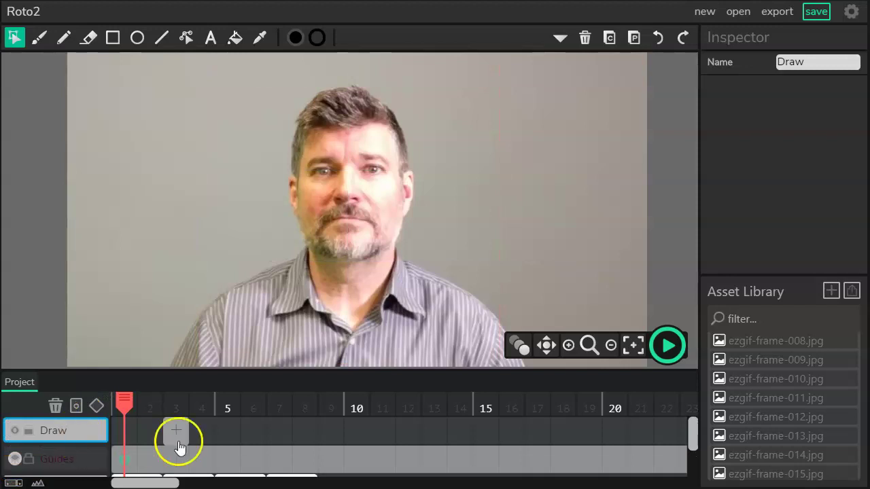
left_click(124, 460)
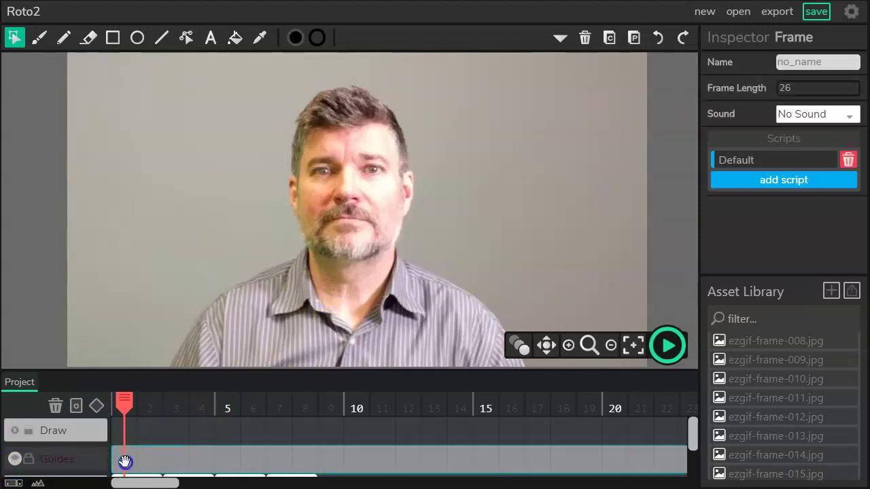
left_click(125, 430)
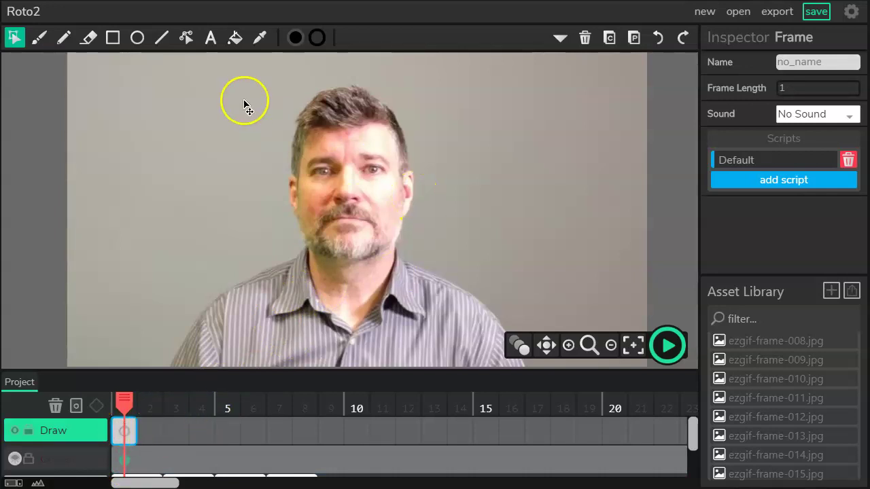
Pick the Brush tool and pan the view to recentre the face.
left_click(45, 39)
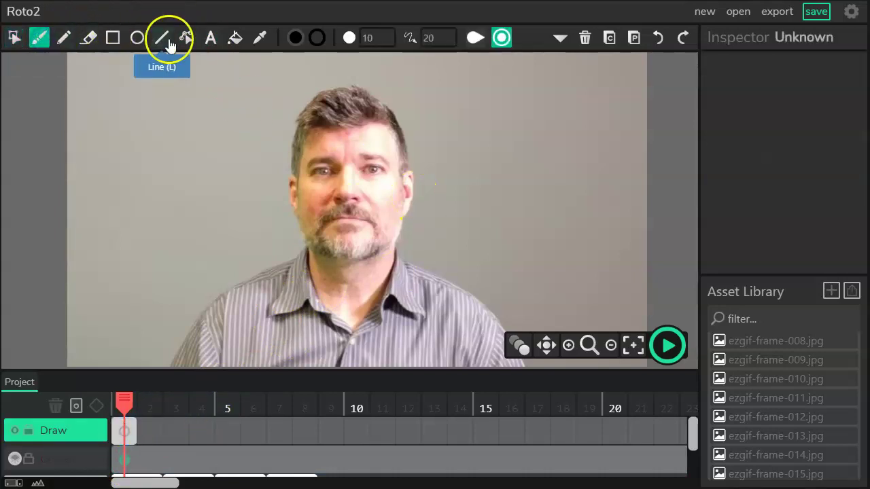
mouse_move(369, 35)
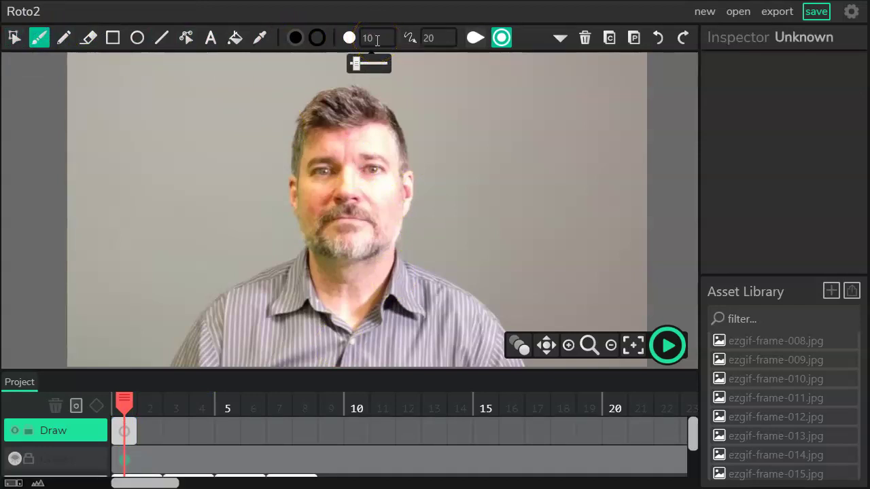
mouse_move(404, 138)
left_mouse_down()
mouse_move(369, 184)
mouse_move(346, 181)
mouse_move(346, 170)
mouse_move(347, 178)
left_mouse_up()
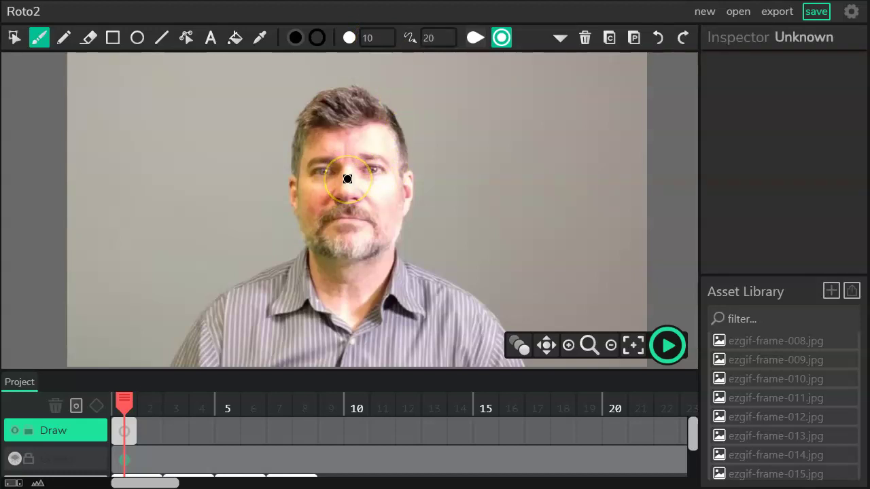
scroll(347, 179, "up", 3)
scroll(344, 170, "up", 1)
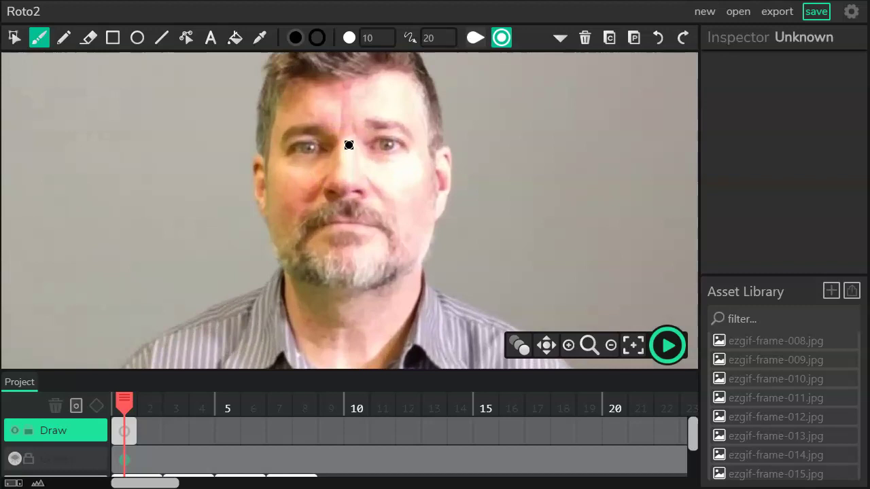
left_click(545, 345)
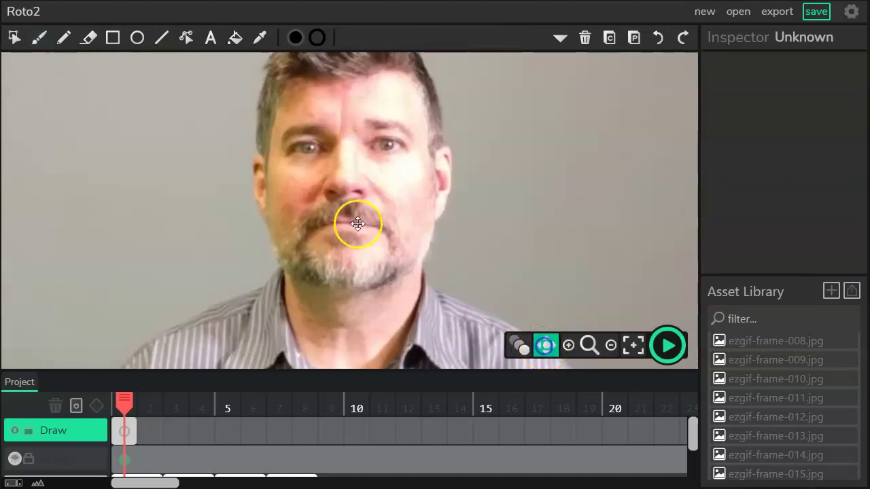
left_click_drag(357, 224, 335, 219)
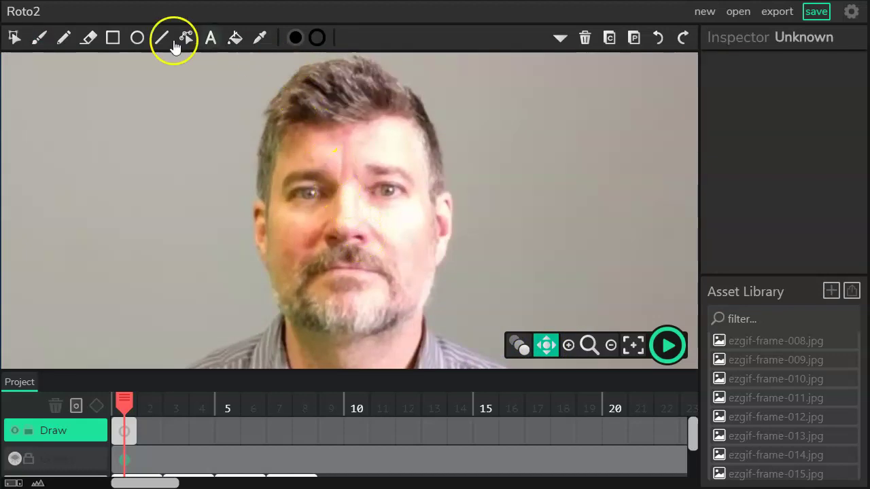
left_click(39, 38)
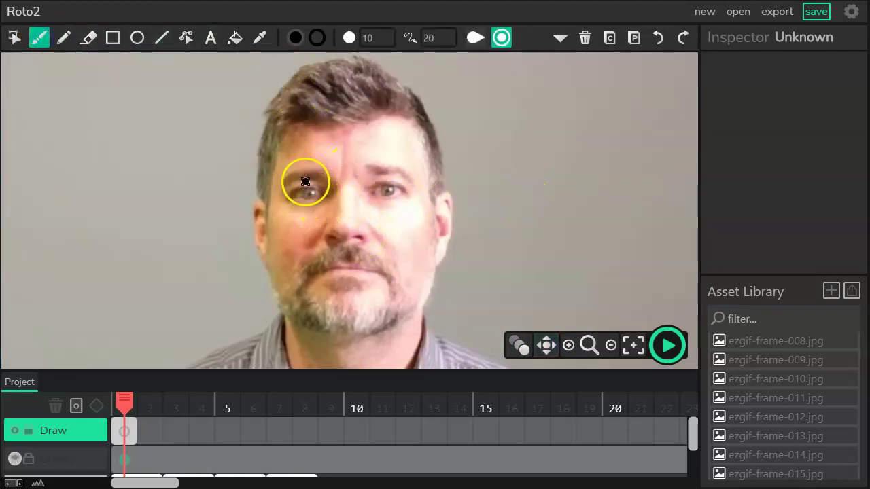
At brush size 7, trace the eyebrows, eyes, a nostril and the mouth in black.
left_click(364, 38)
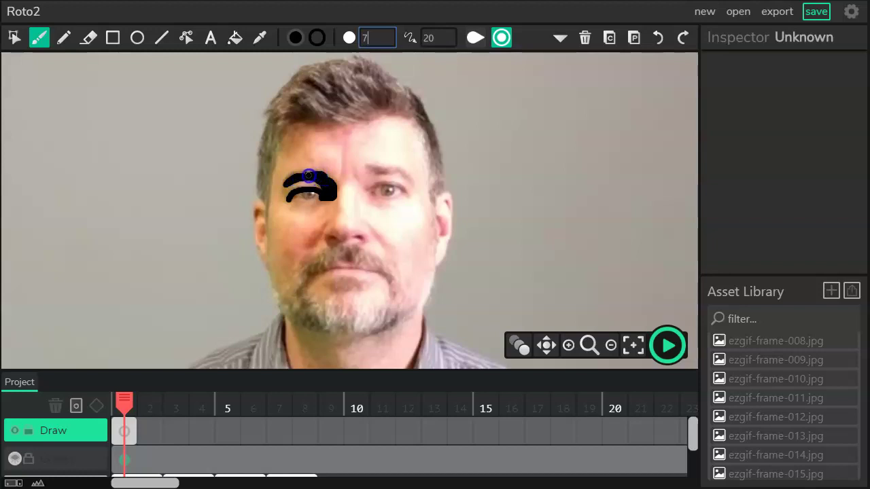
left_click_drag(309, 176, 305, 194)
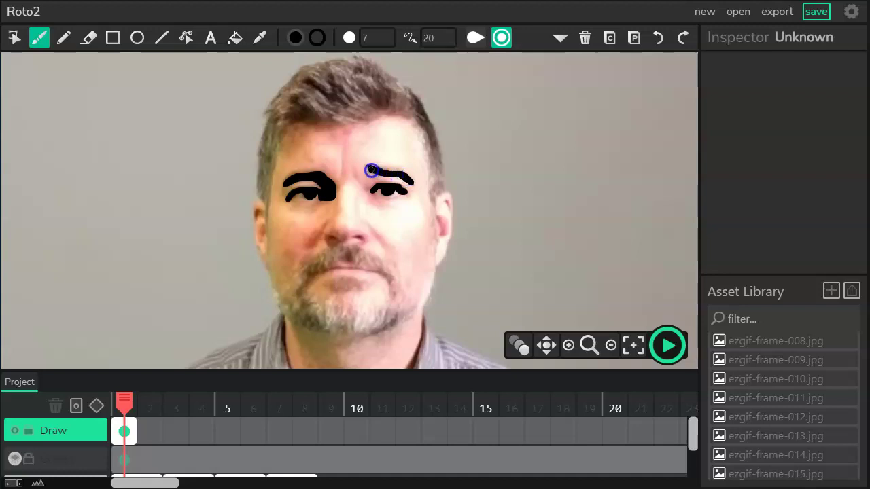
left_click_drag(370, 170, 369, 174)
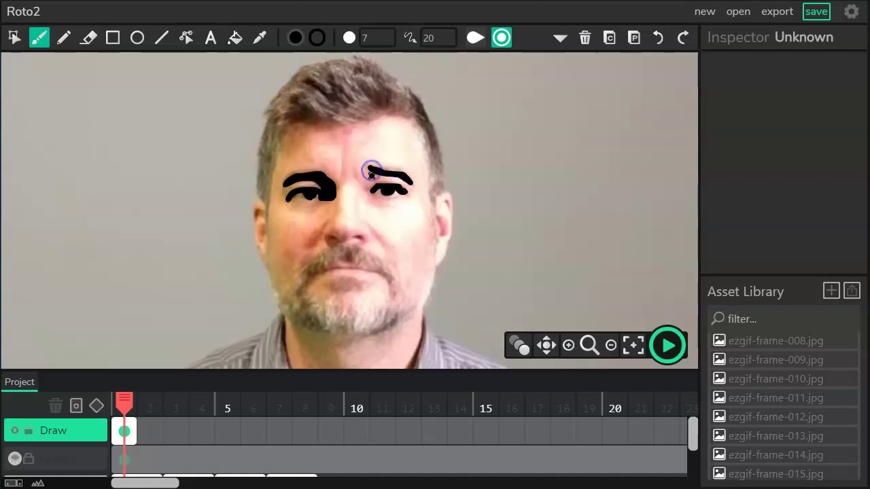
left_click(336, 237)
mouse_move(338, 239)
left_mouse_down()
mouse_move(363, 241)
mouse_move(322, 231)
left_mouse_up()
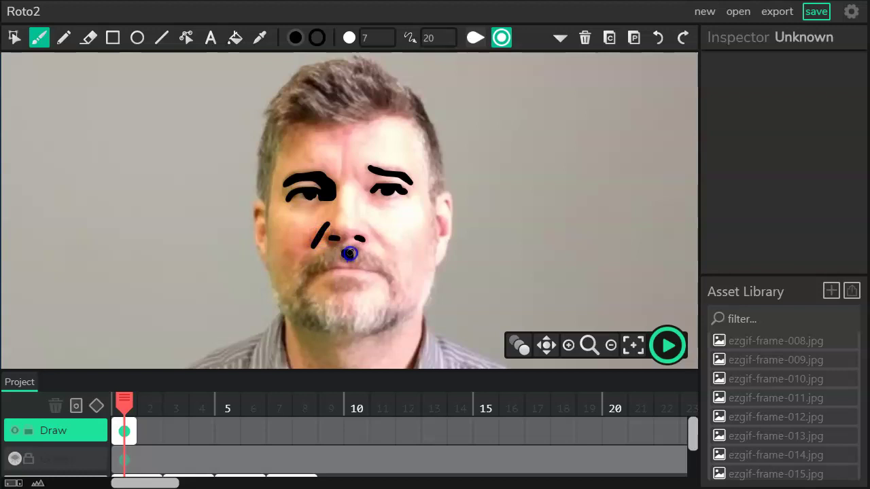
left_click_drag(351, 258, 351, 259)
left_click_drag(334, 270, 339, 270)
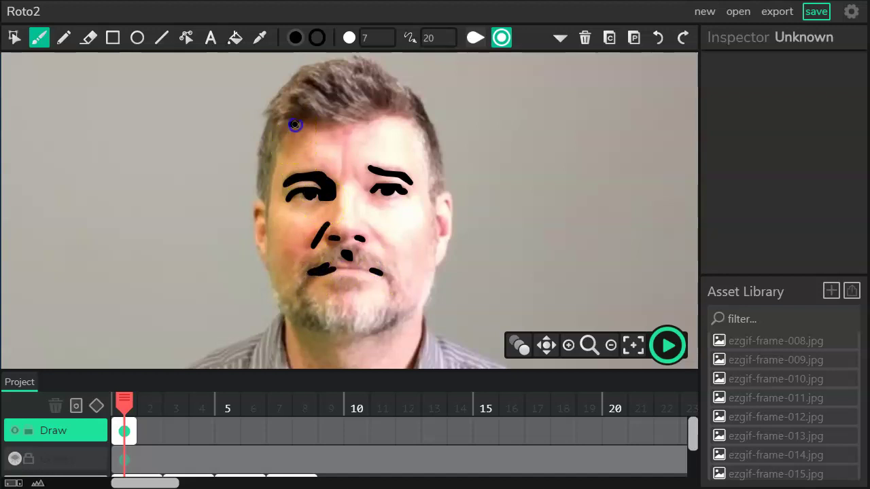
Trace the hair: a forehead lock, the crown and the right temple hairline.
left_click_drag(295, 125, 333, 128)
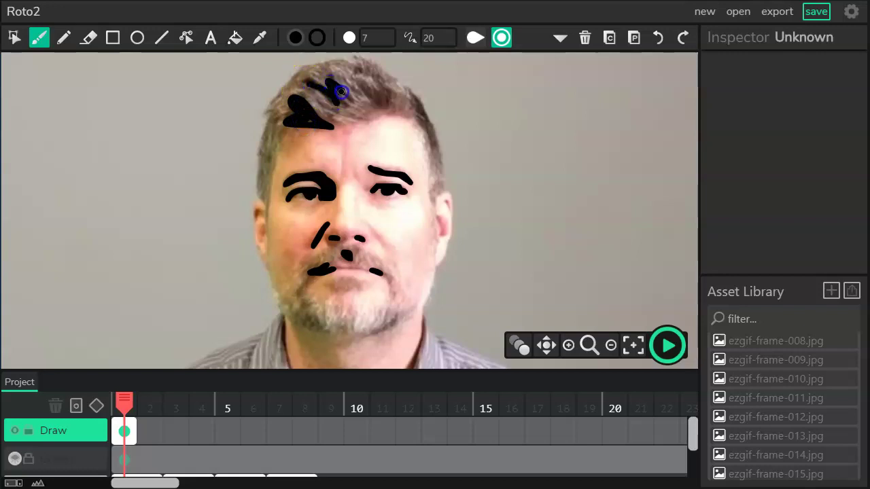
left_click_drag(362, 85, 386, 107)
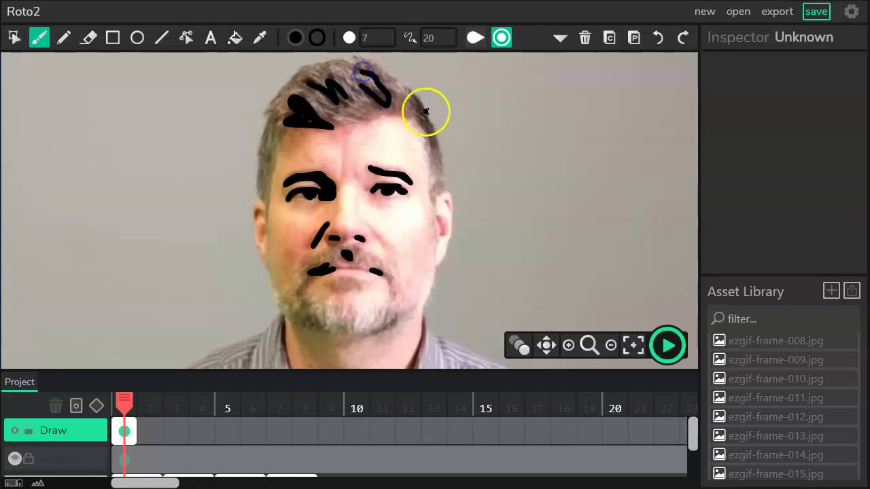
left_click_drag(426, 115, 439, 146)
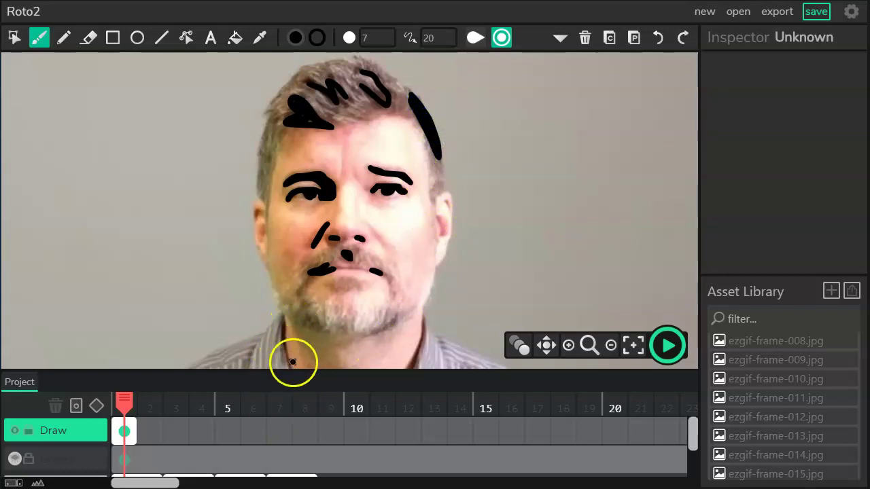
mouse_move(163, 440)
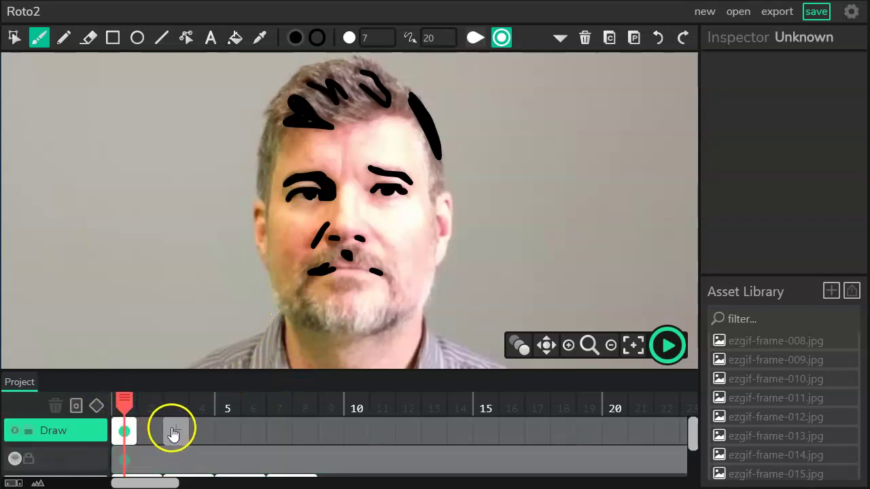
Add a new Draw-layer frame, mark both eyes on it in black, and start playback.
left_click(171, 430)
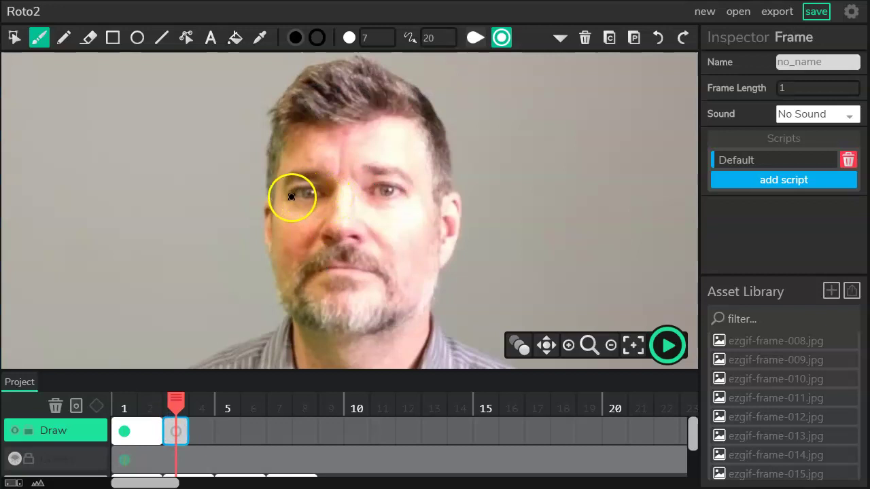
mouse_move(291, 196)
left_mouse_down()
mouse_move(318, 193)
mouse_move(295, 188)
left_mouse_up()
left_click_drag(369, 185, 385, 189)
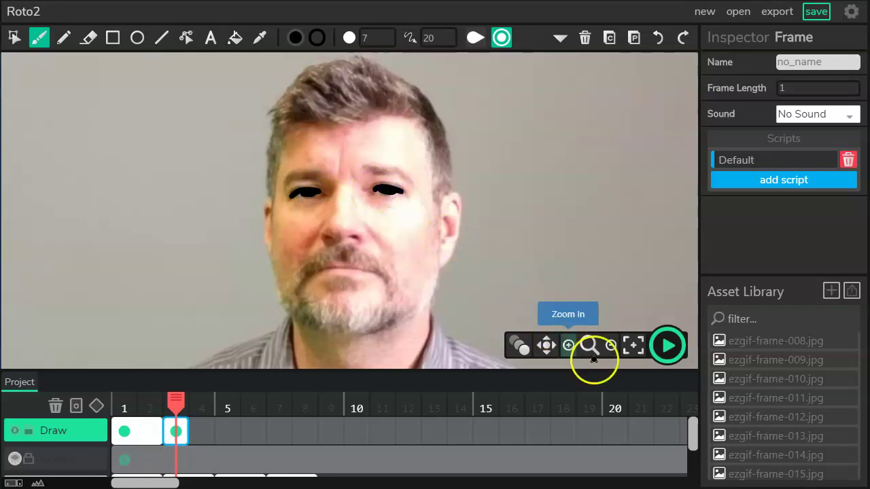
left_click(669, 349)
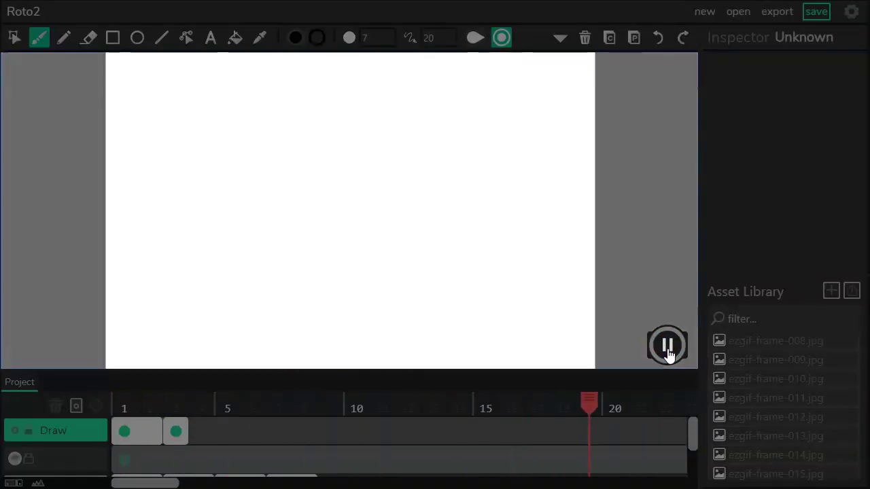
Stop playback, show the Guides layer, shorten its frame to 8 frames, and preview it.
left_click(670, 349)
scroll(191, 374, "down", 2)
scroll(191, 374, "up", 1)
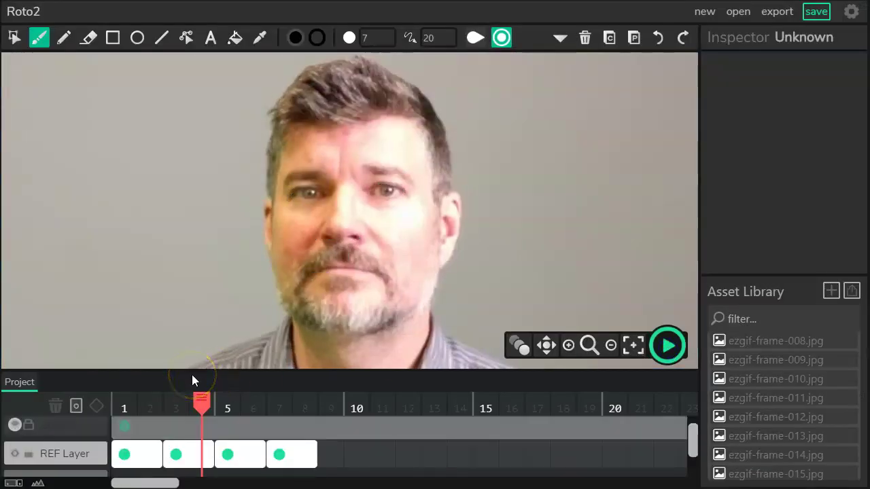
left_click(15, 426)
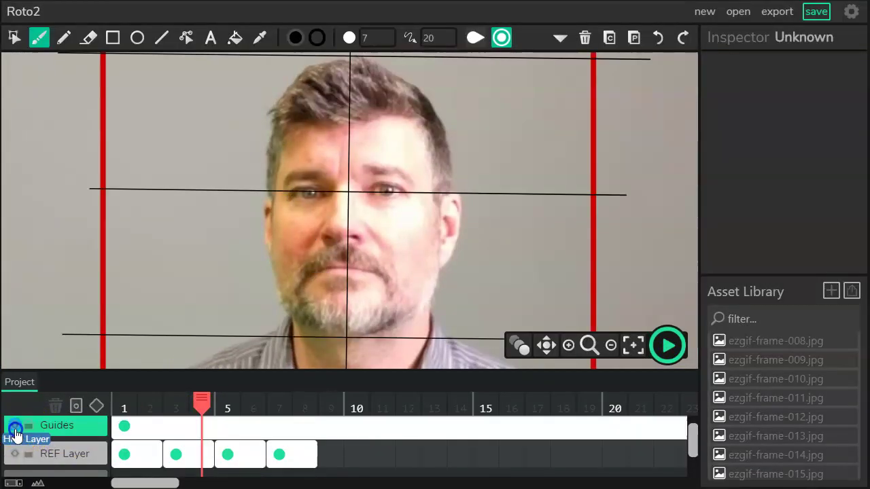
scroll(415, 453, "down", 1)
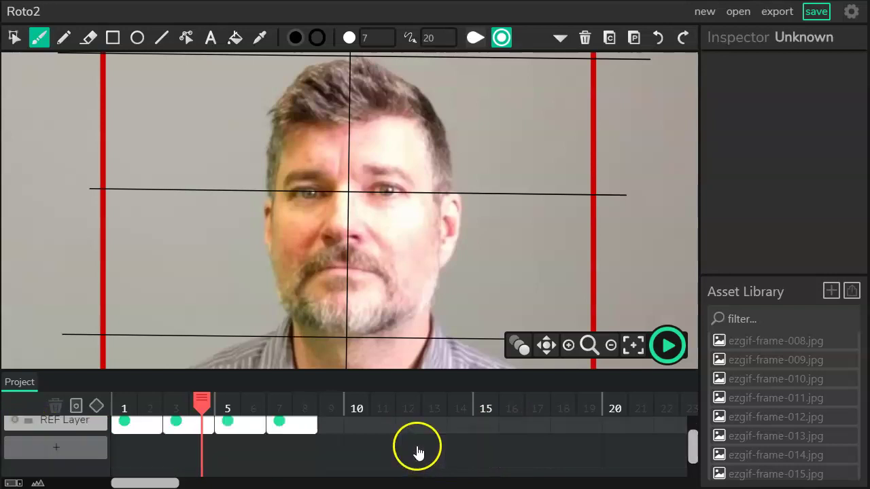
scroll(415, 452, "up", 1)
left_click_drag(161, 483, 193, 483)
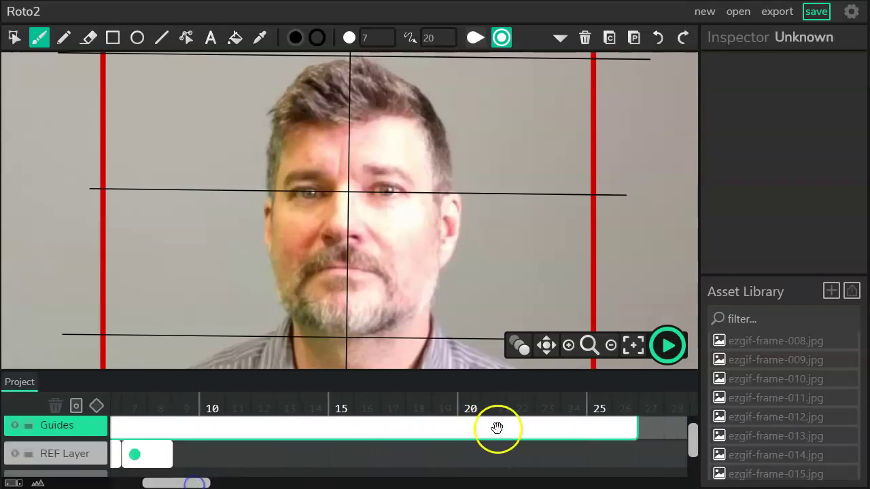
left_click(630, 427)
left_click_drag(255, 431, 171, 430)
left_click(666, 345)
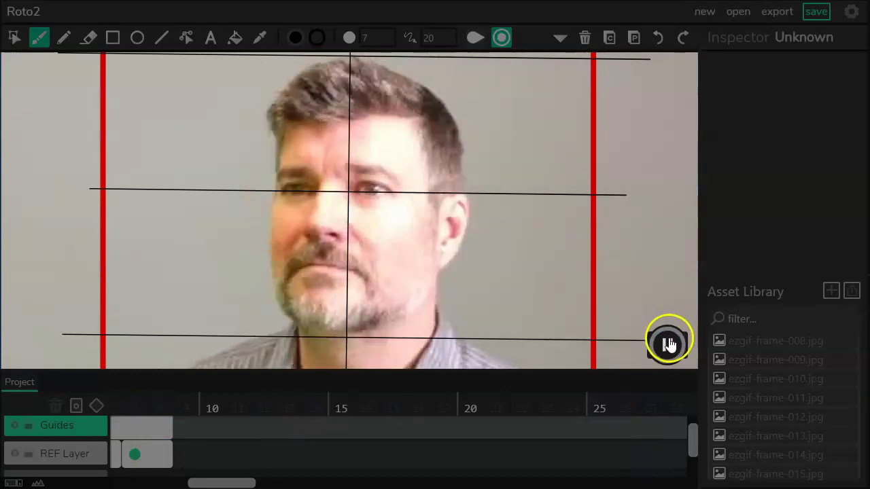
left_click(666, 345)
Hide the REF Layer and Guides layer, then play and stop the drawn-only animation.
left_click(33, 460)
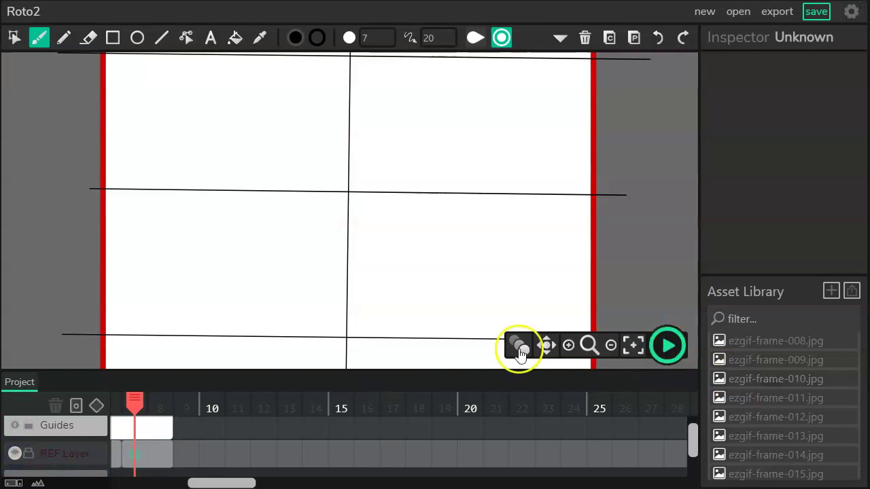
left_click(16, 425)
left_click(668, 347)
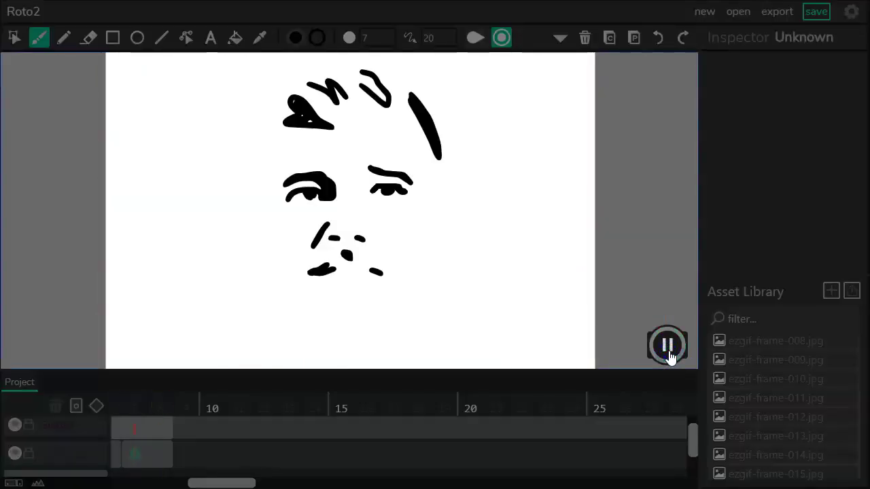
left_click(669, 354)
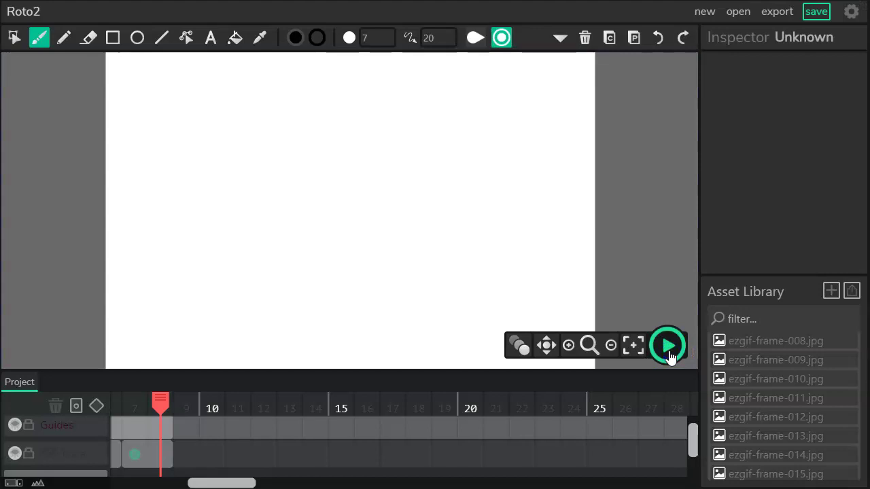
Save the Roto2 project as a .wick file, then open and close the export options.
left_click(816, 12)
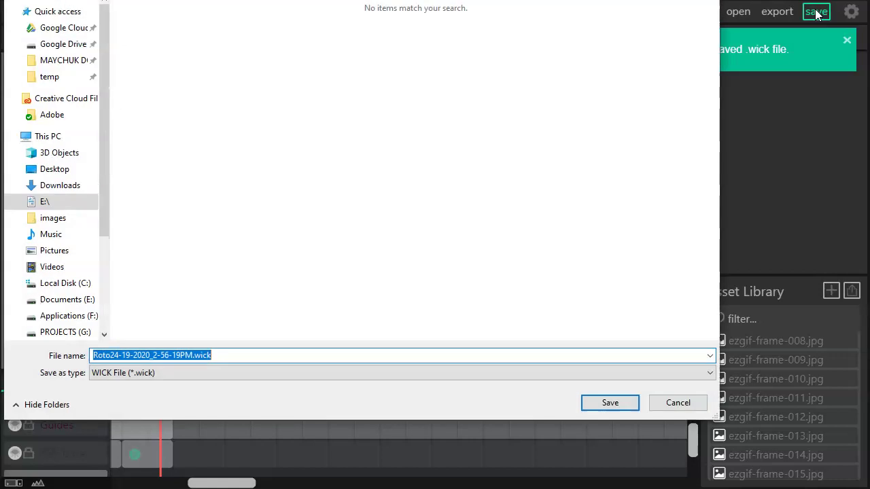
left_click(610, 403)
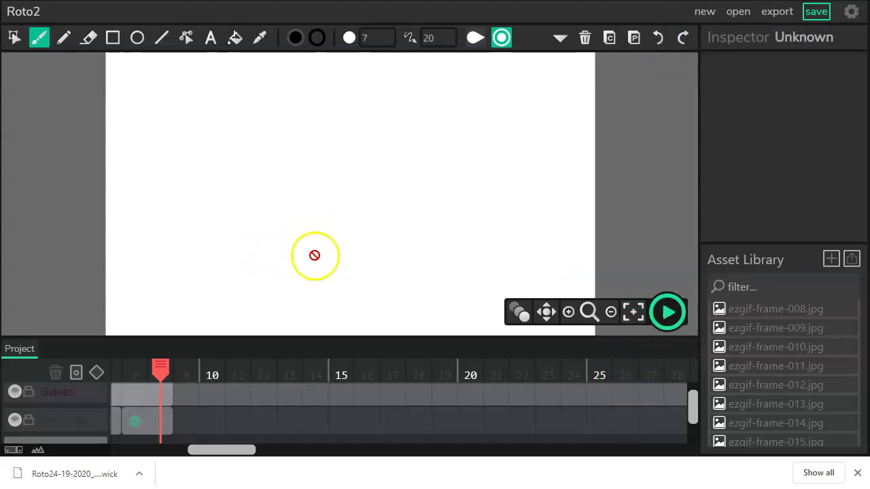
left_click(776, 12)
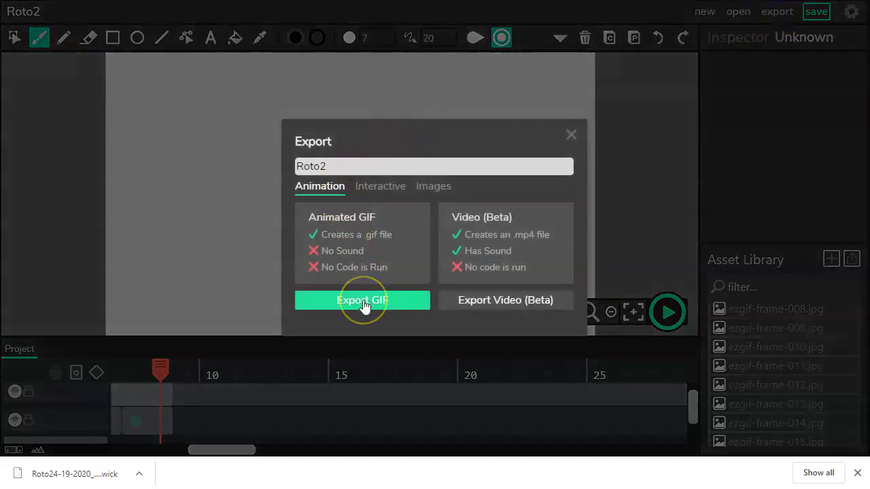
left_click(571, 134)
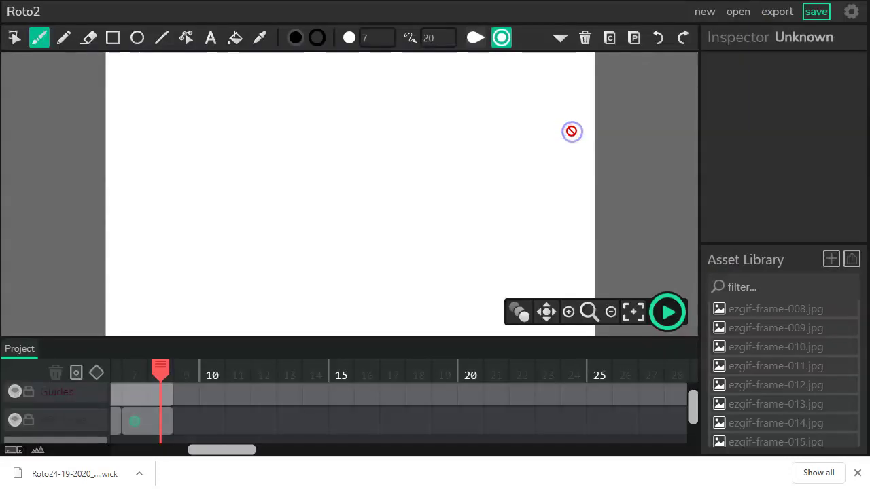